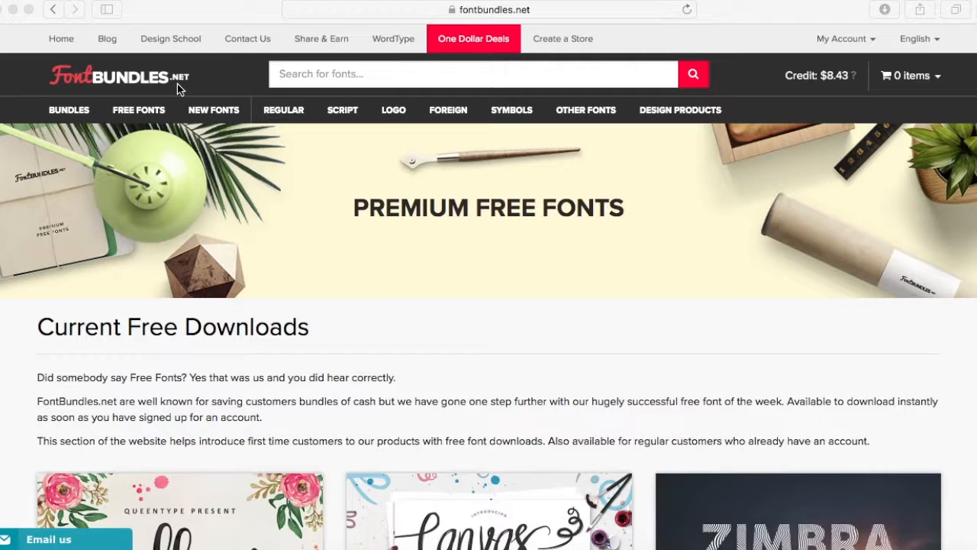
Browse the free fonts on fontbundles.net and open the Mellanie Script font page.
{"action": "left_click", "coordinate": [137, 115]}
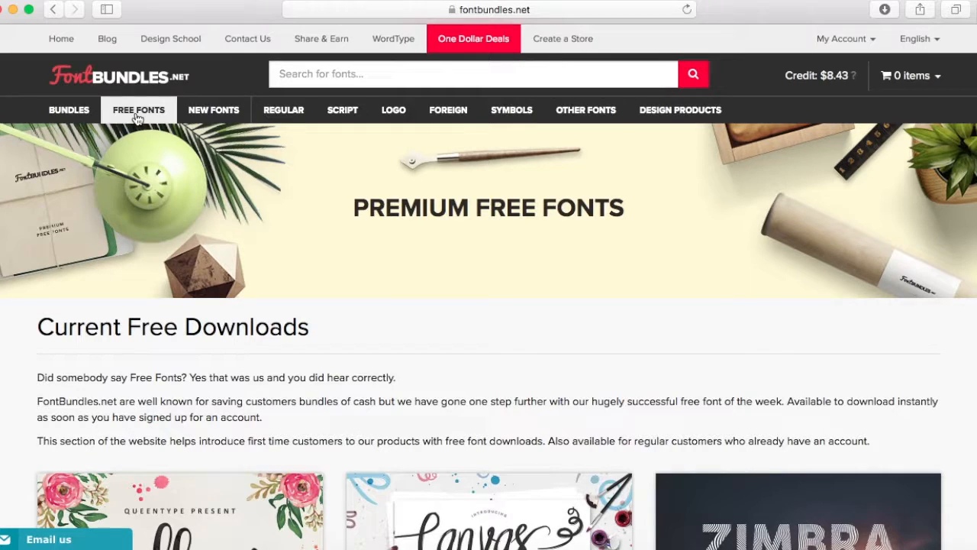
{"action": "left_click", "coordinate": [136, 114]}
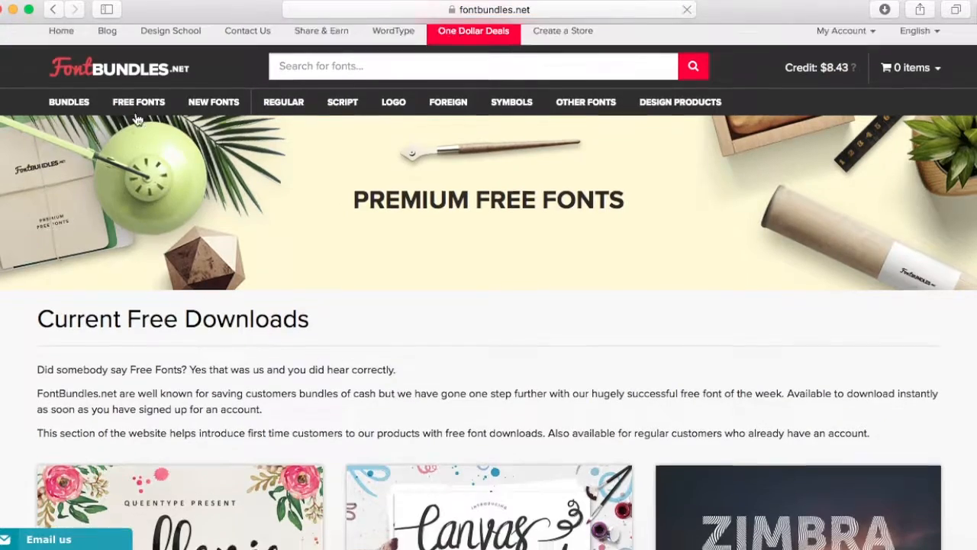
{"action": "scroll", "coordinate": [138, 118], "scroll_direction": "down", "scroll_amount": 3}
{"action": "scroll", "coordinate": [138, 118], "scroll_direction": "down", "scroll_amount": 7}
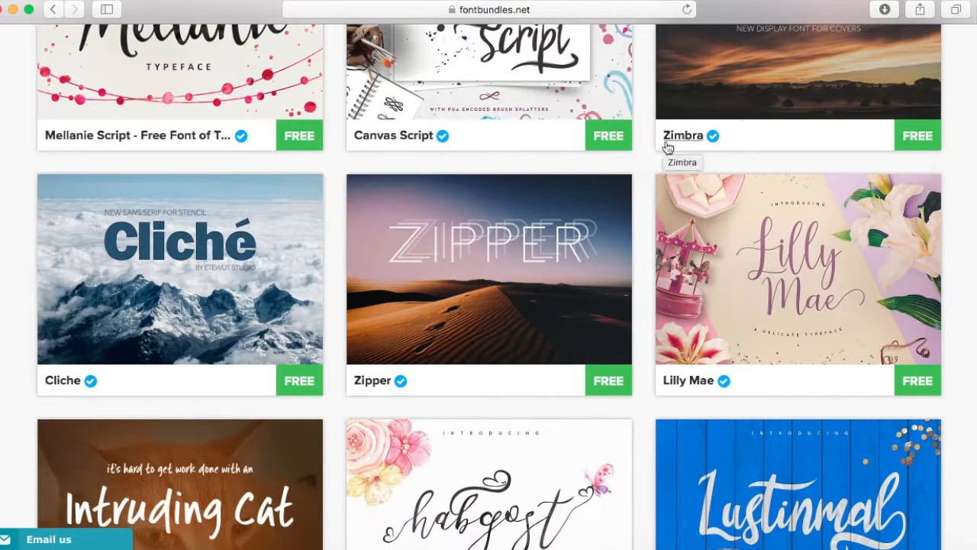
{"action": "scroll", "coordinate": [496, 349], "scroll_direction": "down", "scroll_amount": 4}
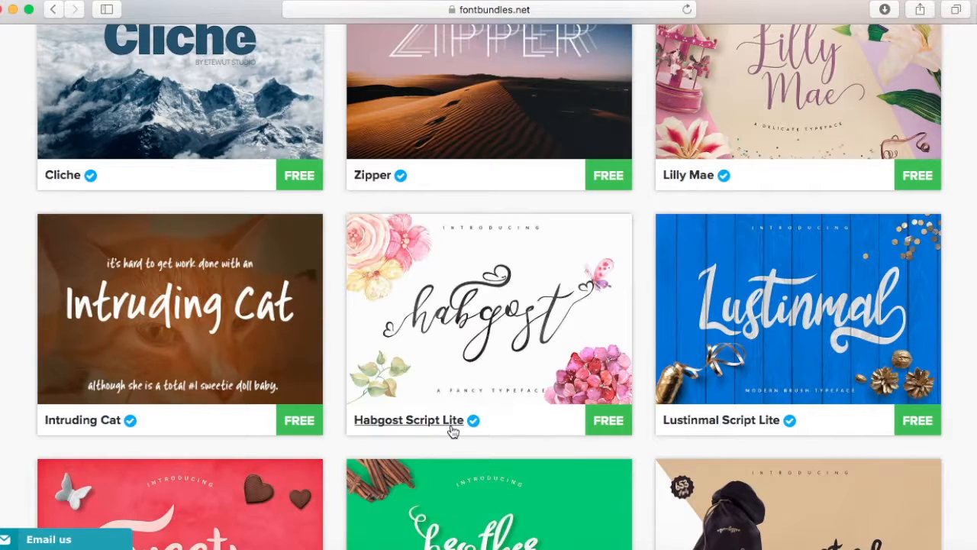
{"action": "scroll", "coordinate": [453, 432], "scroll_direction": "down", "scroll_amount": 5}
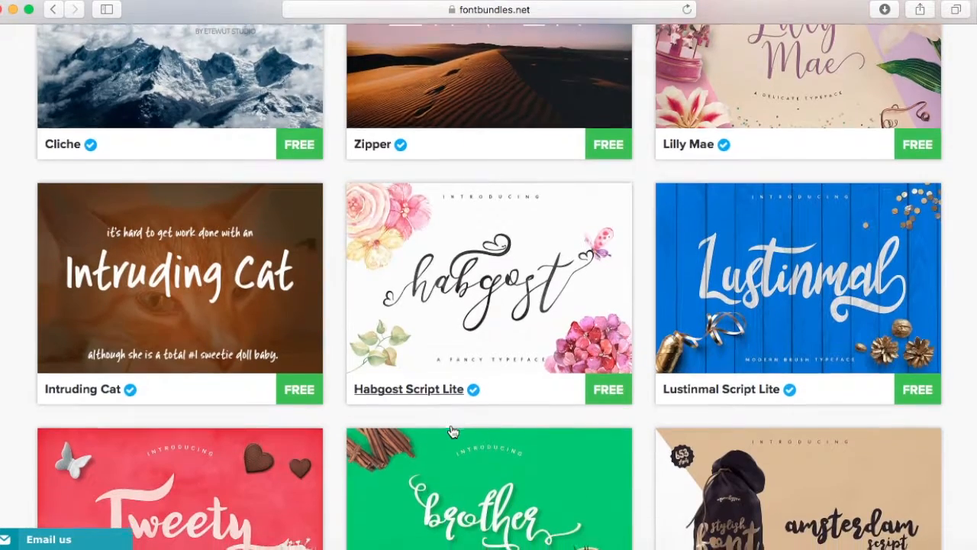
{"action": "scroll", "coordinate": [453, 432], "scroll_direction": "up", "scroll_amount": 12}
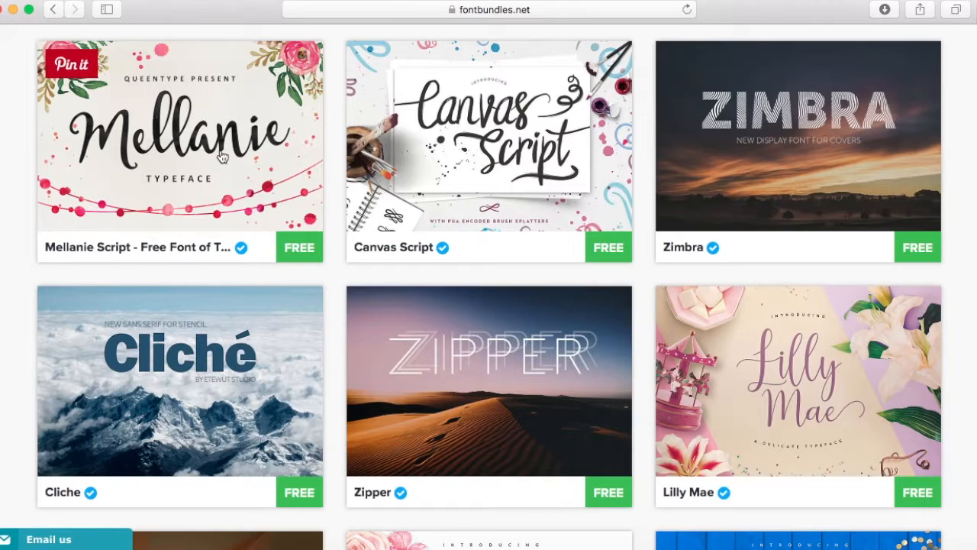
{"action": "left_click", "coordinate": [221, 156]}
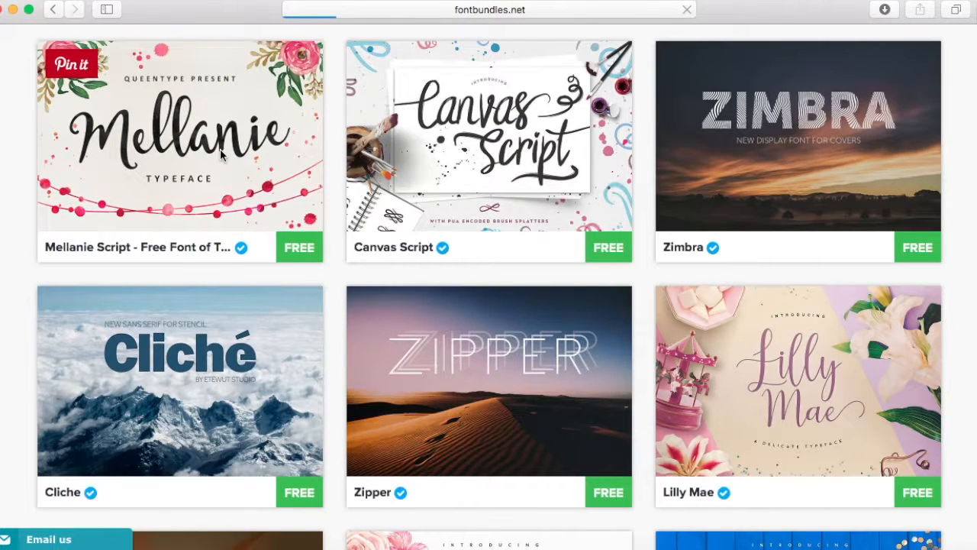
Review the Mellanie Script offer, download the font for free and dismiss the design bundle promotion.
{"action": "scroll", "coordinate": [371, 225], "scroll_direction": "down", "scroll_amount": 3}
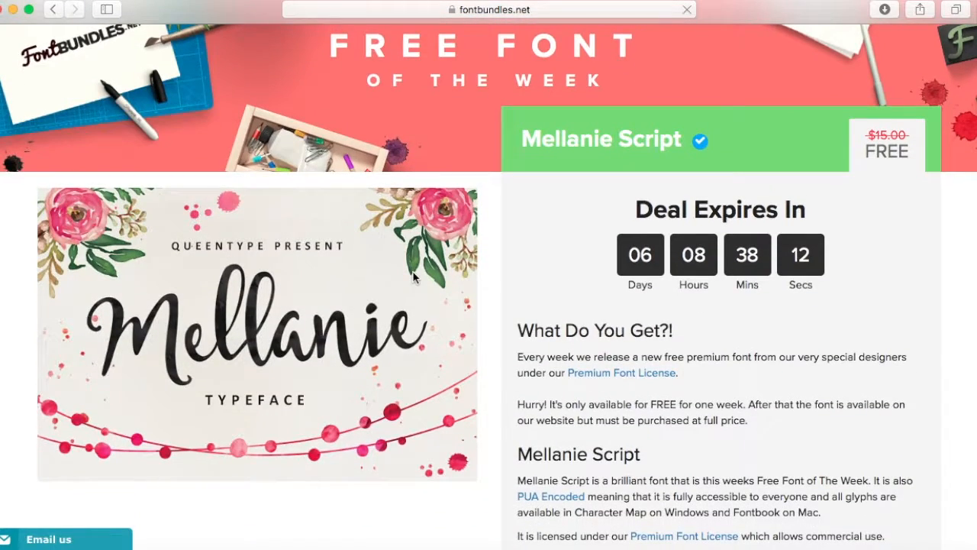
{"action": "scroll", "coordinate": [414, 277], "scroll_direction": "down", "scroll_amount": 2}
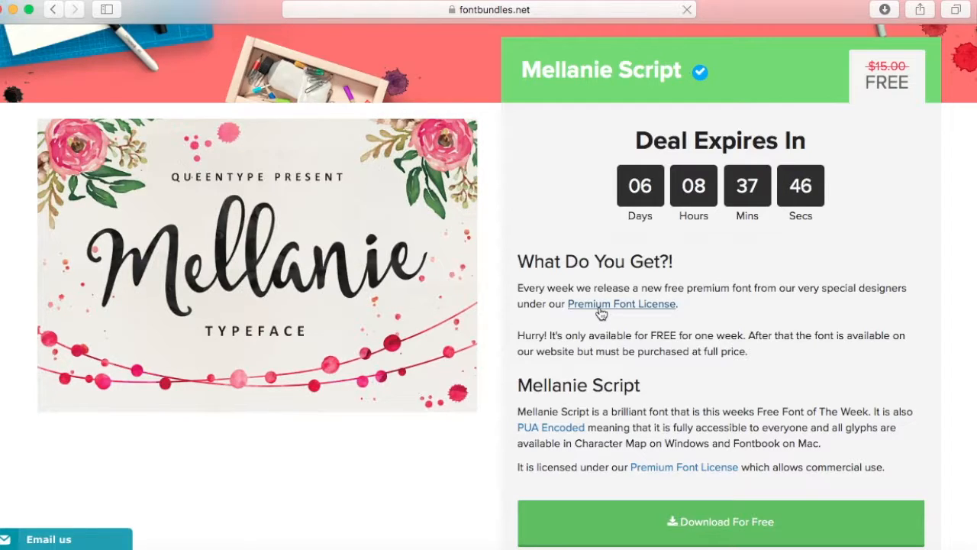
{"action": "scroll", "coordinate": [601, 313], "scroll_direction": "down", "scroll_amount": 2}
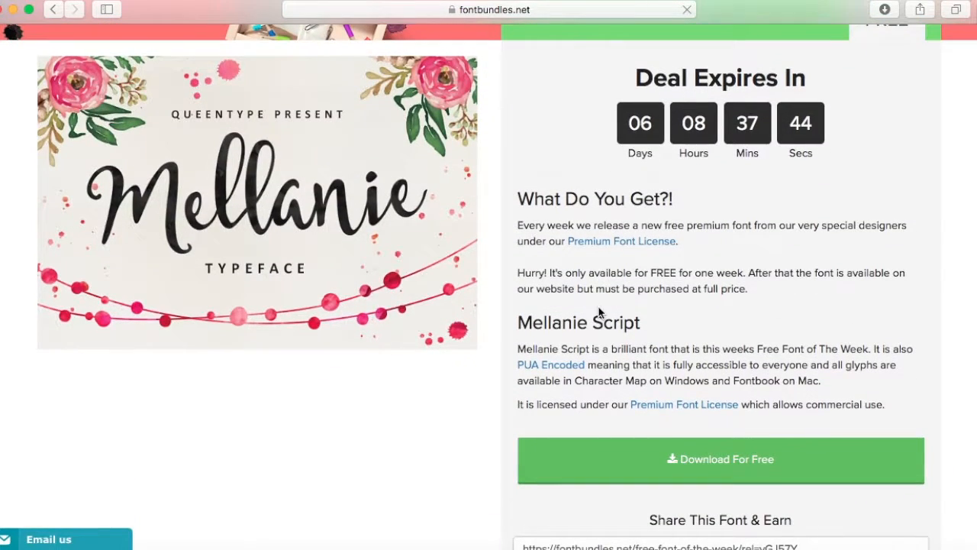
{"action": "scroll", "coordinate": [600, 312], "scroll_direction": "down", "scroll_amount": 2}
{"action": "scroll", "coordinate": [596, 311], "scroll_direction": "up", "scroll_amount": 3}
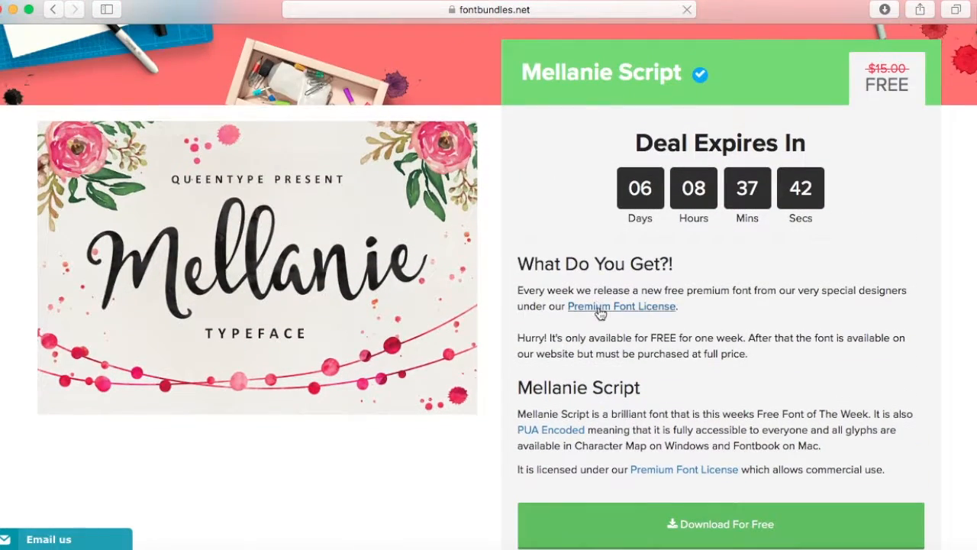
{"action": "scroll", "coordinate": [480, 223], "scroll_direction": "down", "scroll_amount": 3}
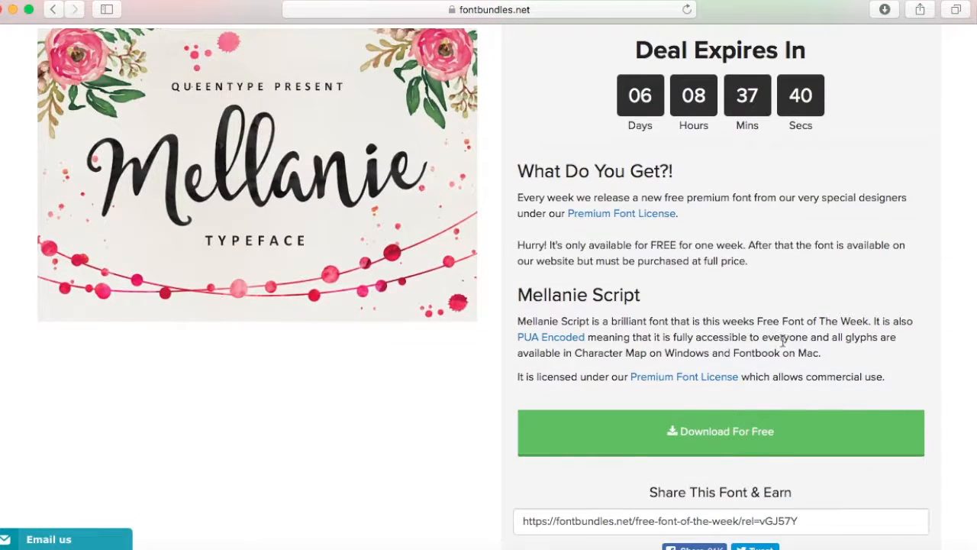
{"action": "left_click", "coordinate": [729, 437]}
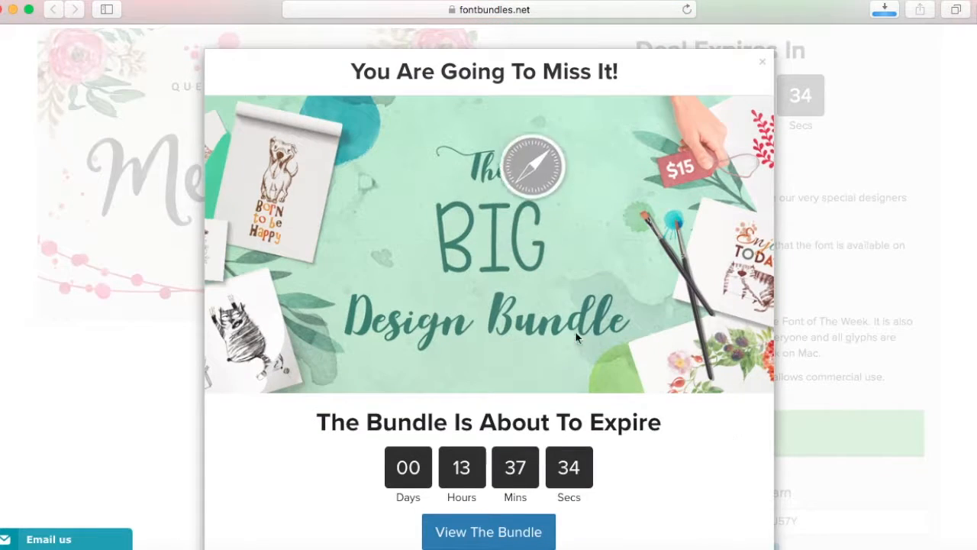
{"action": "left_click", "coordinate": [765, 66]}
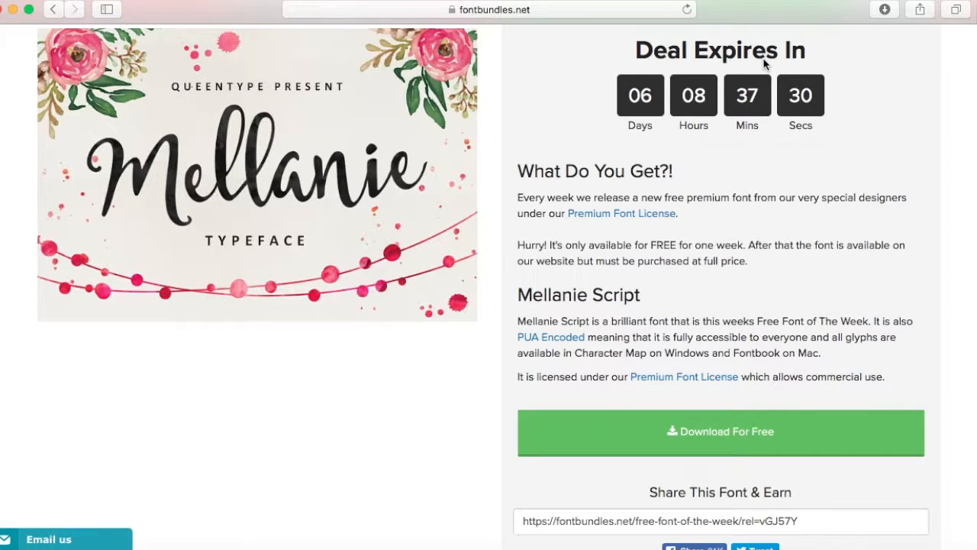
Open the downloaded mellanie-script.zip from the browser's list of downloads.
{"action": "left_click", "coordinate": [889, 12]}
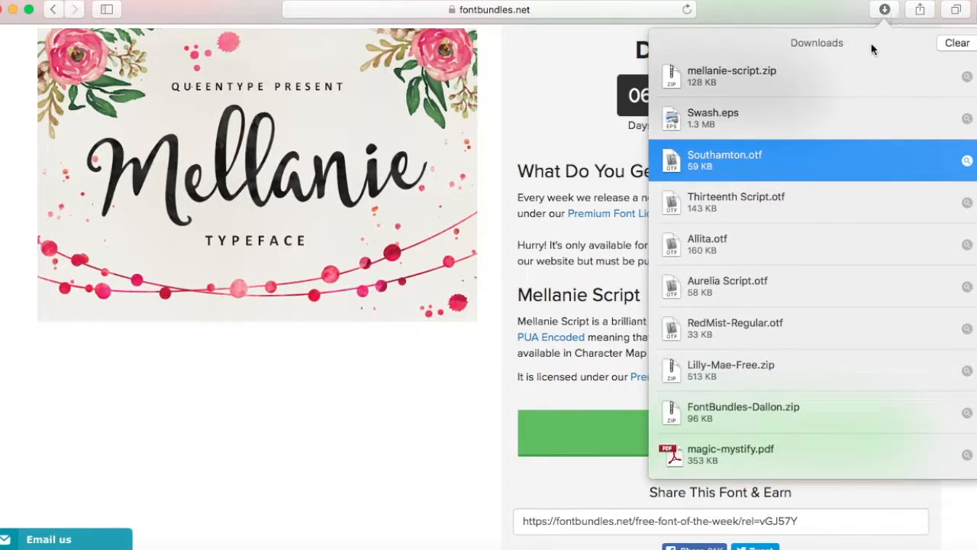
{"action": "left_click", "coordinate": [843, 73]}
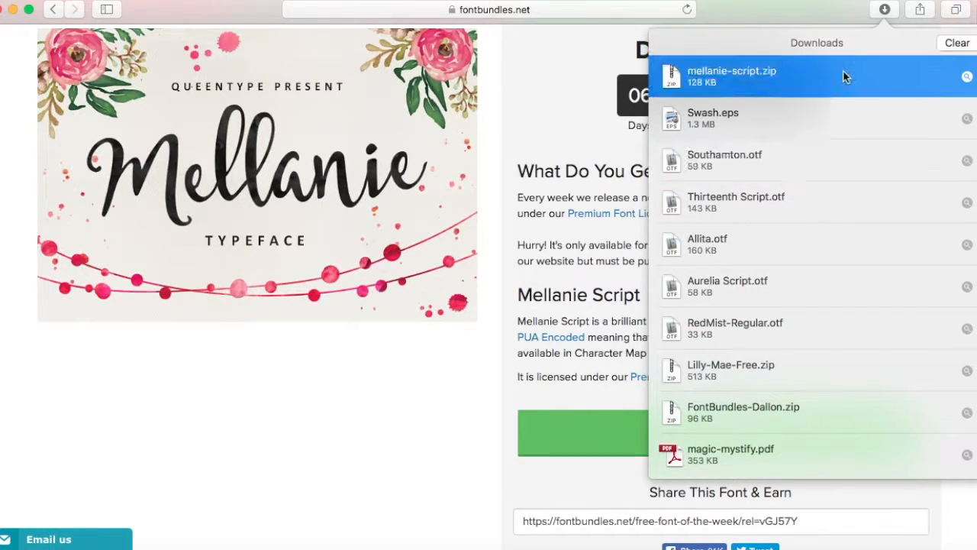
{"action": "double_click", "coordinate": [705, 77]}
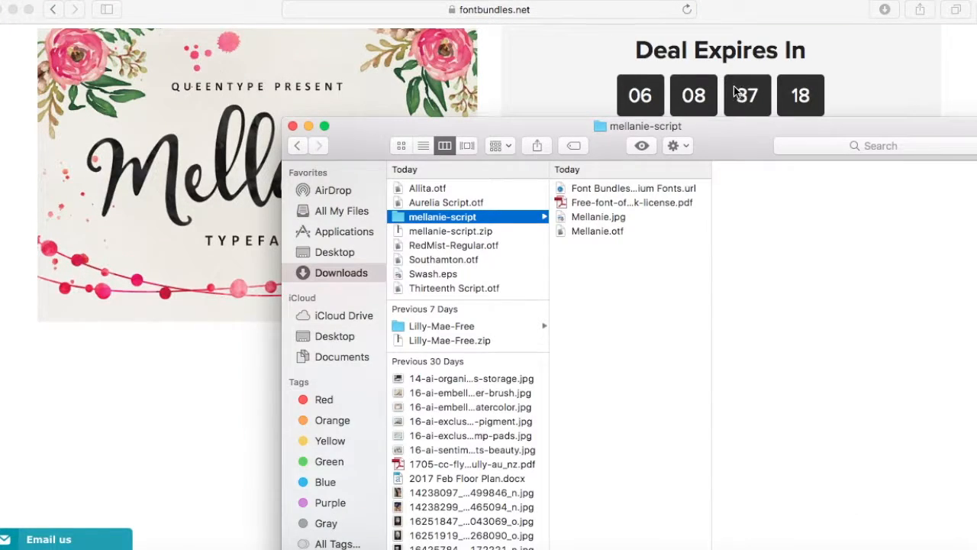
Install the Mellanie.otf font from the extracted mellanie-script folder.
{"action": "left_click", "coordinate": [592, 231]}
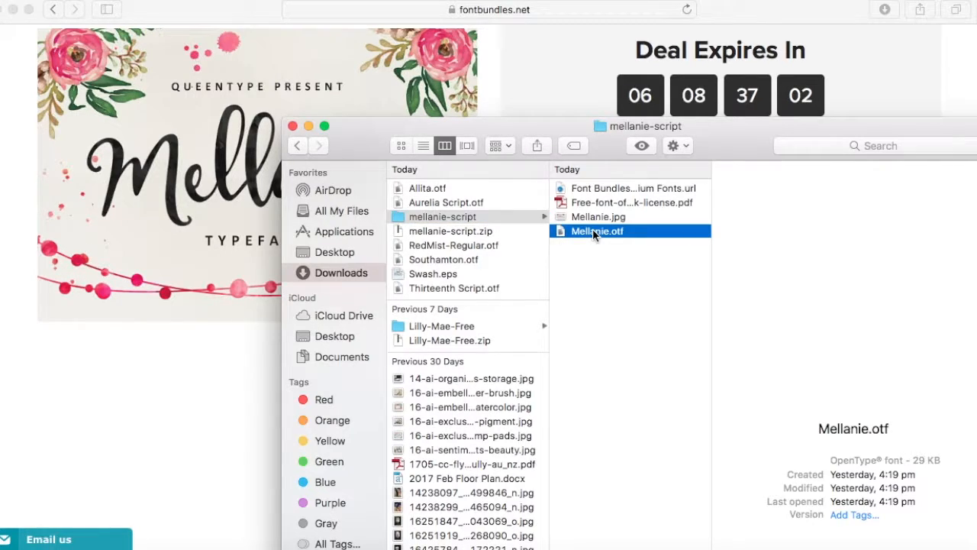
{"action": "double_click", "coordinate": [593, 230]}
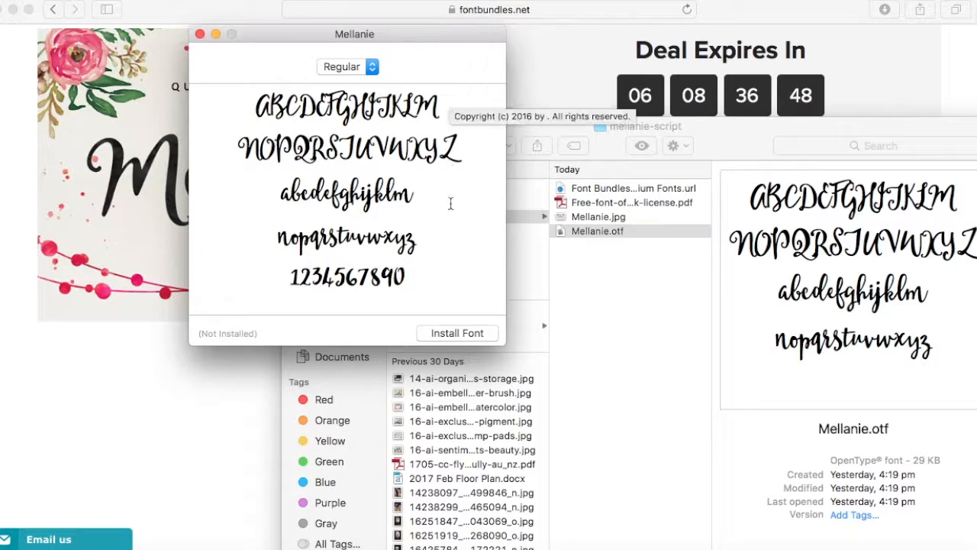
{"action": "left_click", "coordinate": [457, 333]}
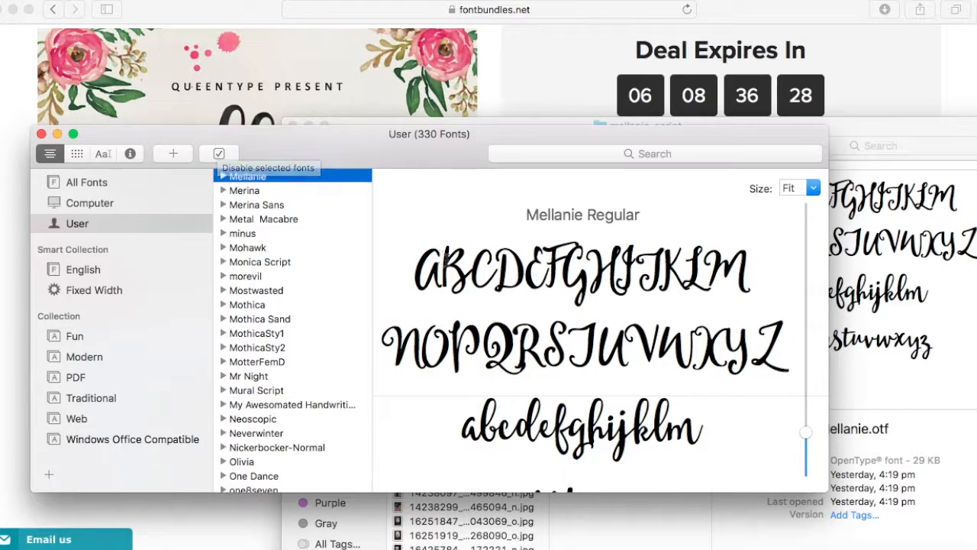
Look over the installed Mellanie font's characters, and close the font manager and file browser windows.
{"action": "scroll", "coordinate": [447, 259], "scroll_direction": "down", "scroll_amount": 5}
{"action": "scroll", "coordinate": [446, 259], "scroll_direction": "down", "scroll_amount": 1}
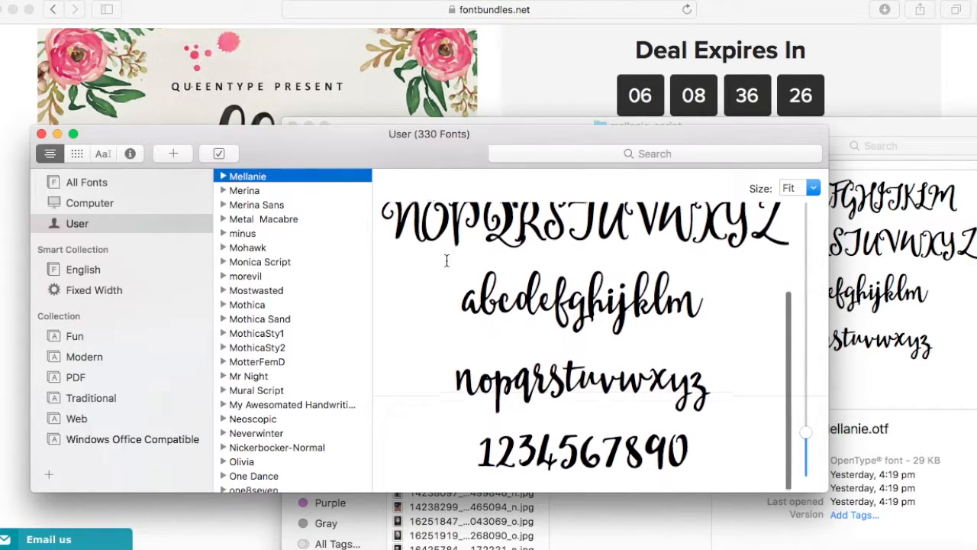
{"action": "scroll", "coordinate": [468, 376], "scroll_direction": "up", "scroll_amount": 1}
{"action": "scroll", "coordinate": [468, 375], "scroll_direction": "up", "scroll_amount": 3}
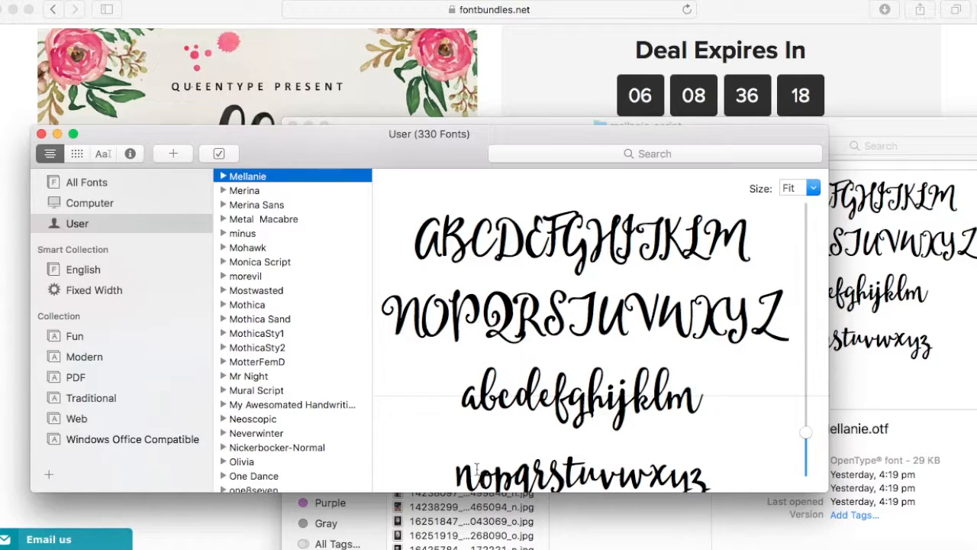
{"action": "left_click", "coordinate": [40, 134]}
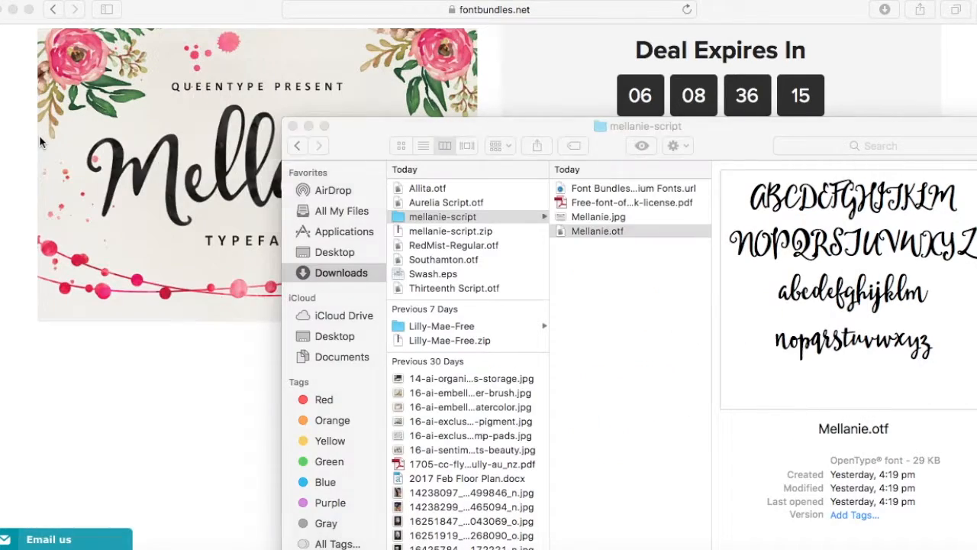
{"action": "left_click", "coordinate": [292, 126]}
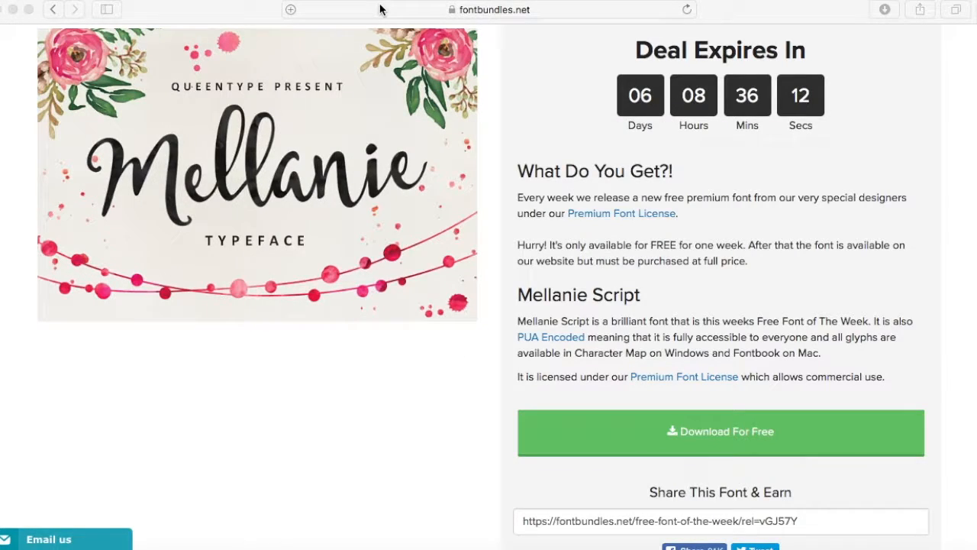
Open the Cricut website in a new browser tab, enter Cricut Design Space and create a new project.
{"action": "left_click", "coordinate": [380, 10]}
{"action": "key", "text": "super+t"}
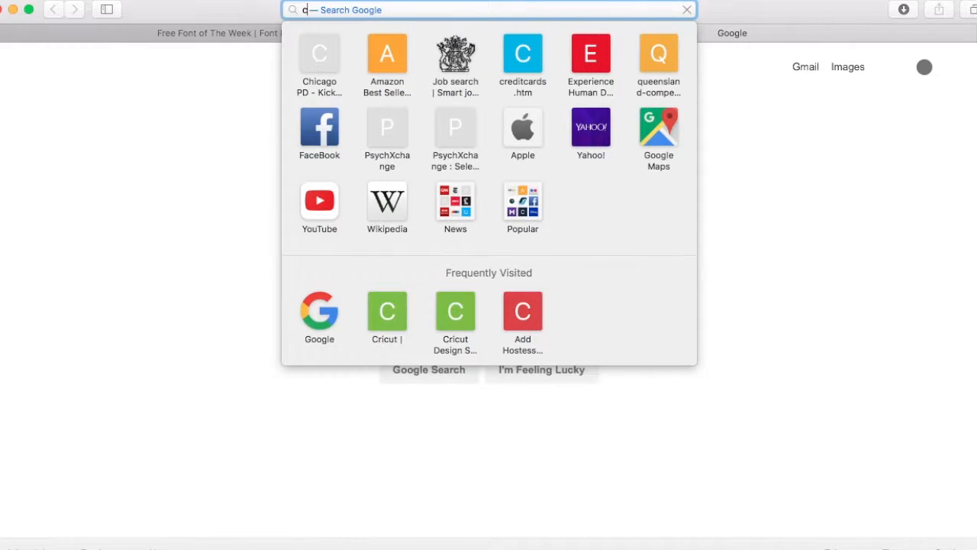
{"action": "type", "text": "cricut.com"}
{"action": "key", "text": "Return"}
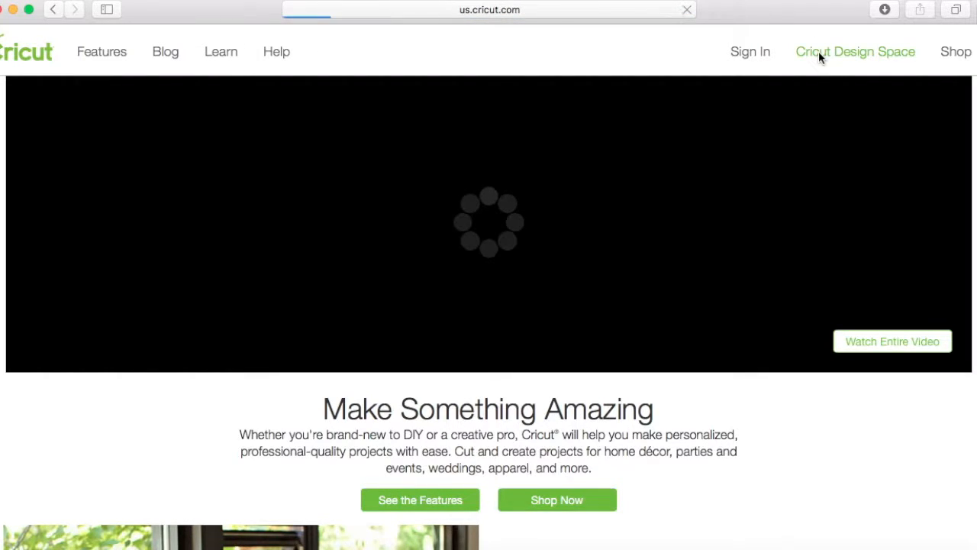
{"action": "left_click", "coordinate": [819, 52]}
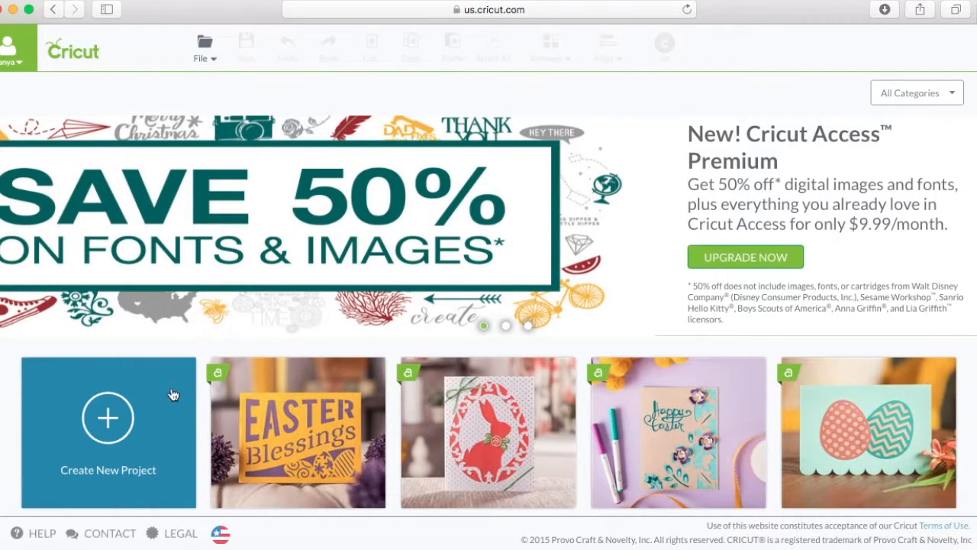
{"action": "left_click", "coordinate": [106, 433]}
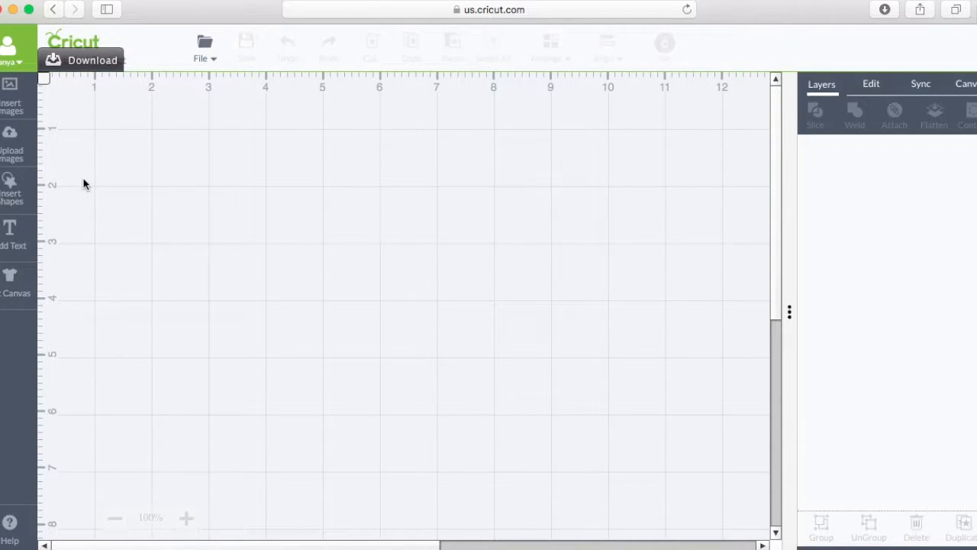
Add a text object containing a person's first name to the canvas.
{"action": "left_click", "coordinate": [12, 242]}
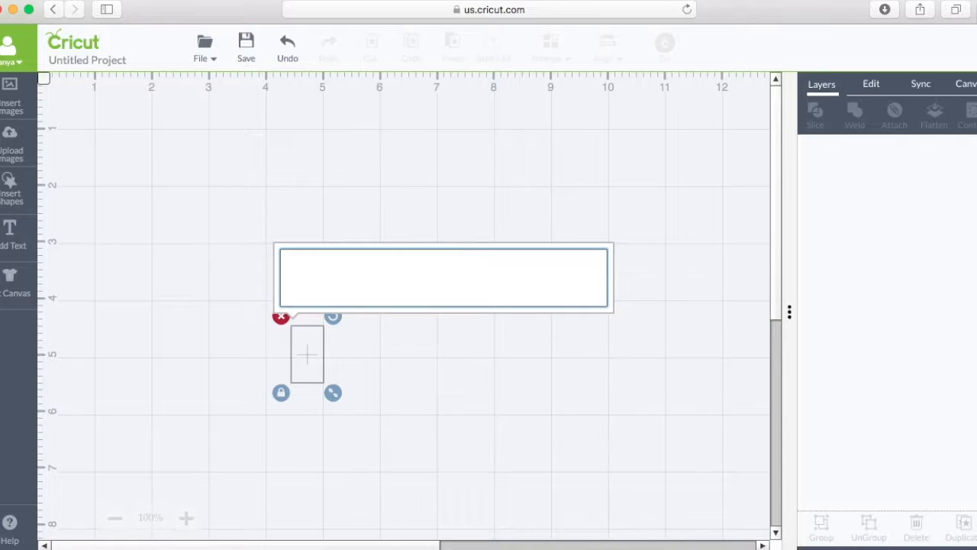
{"action": "type", "text": "Isabella"}
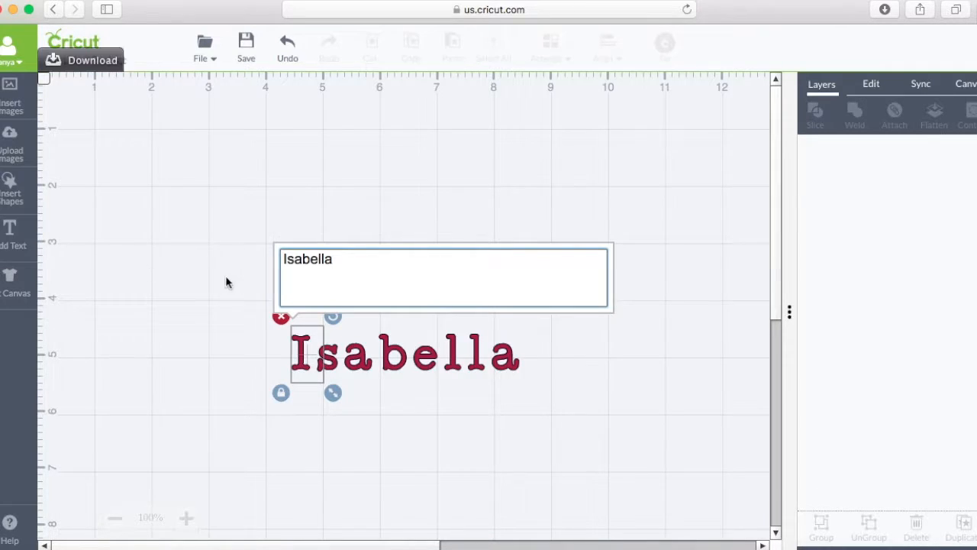
Examine the name text's font list and font filter options, choosing All Fonts as the filter.
{"action": "left_click", "coordinate": [873, 86]}
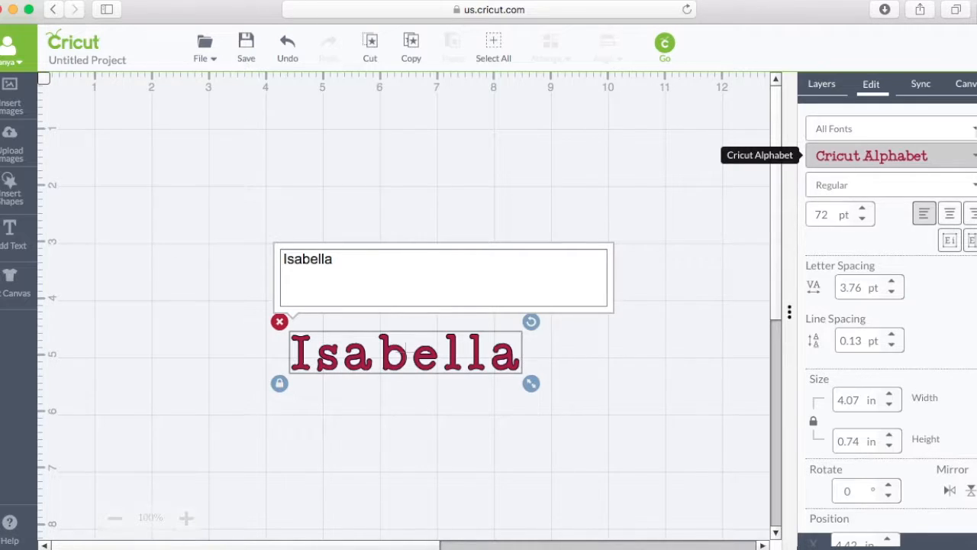
{"action": "left_click", "coordinate": [885, 156]}
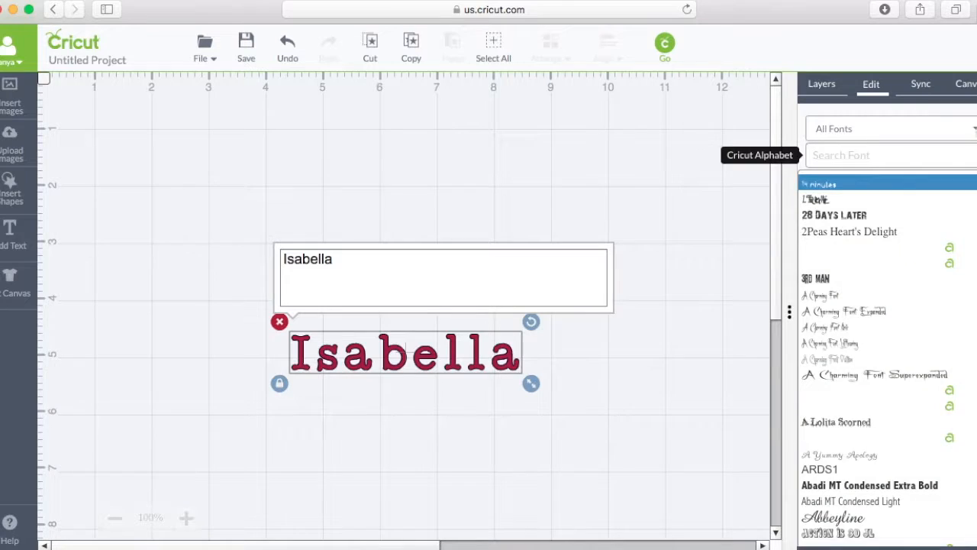
{"action": "left_click", "coordinate": [971, 130]}
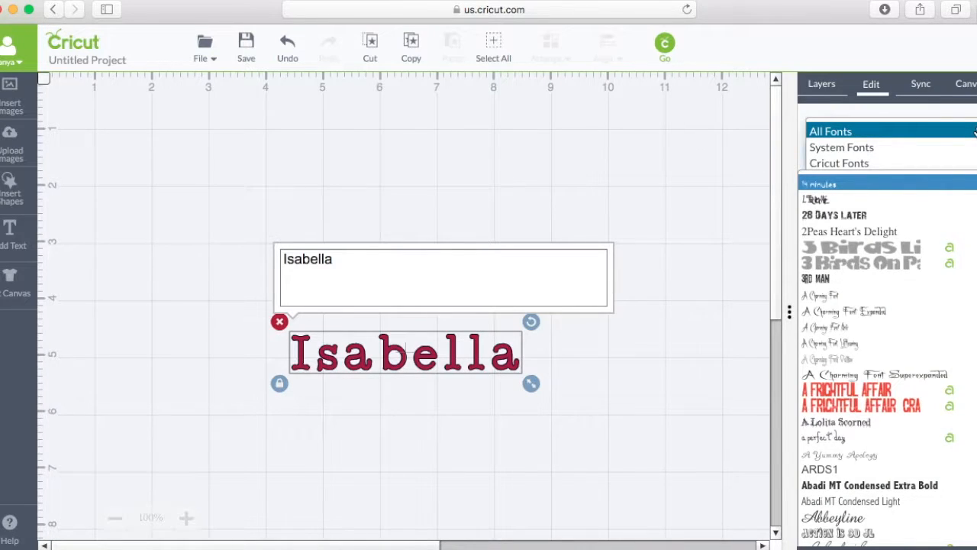
{"action": "left_click", "coordinate": [972, 130]}
{"action": "left_click", "coordinate": [971, 131]}
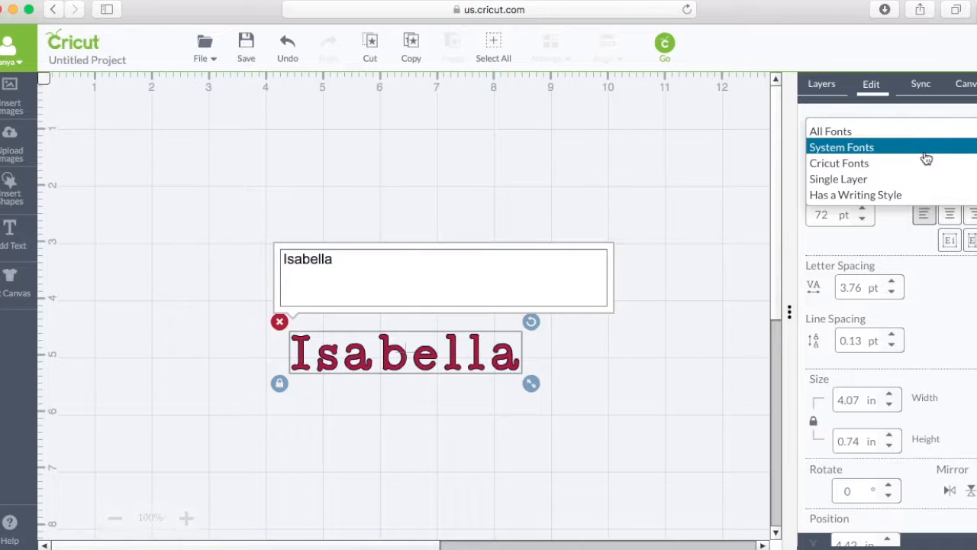
{"action": "left_click", "coordinate": [917, 133]}
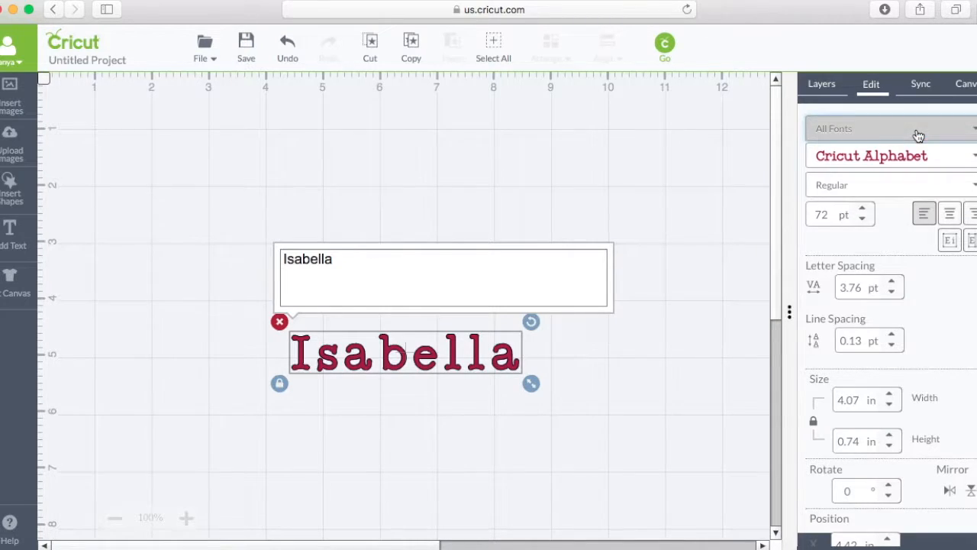
Find the Mellanie font by searching for mel and apply it to the name text.
{"action": "left_click", "coordinate": [966, 163]}
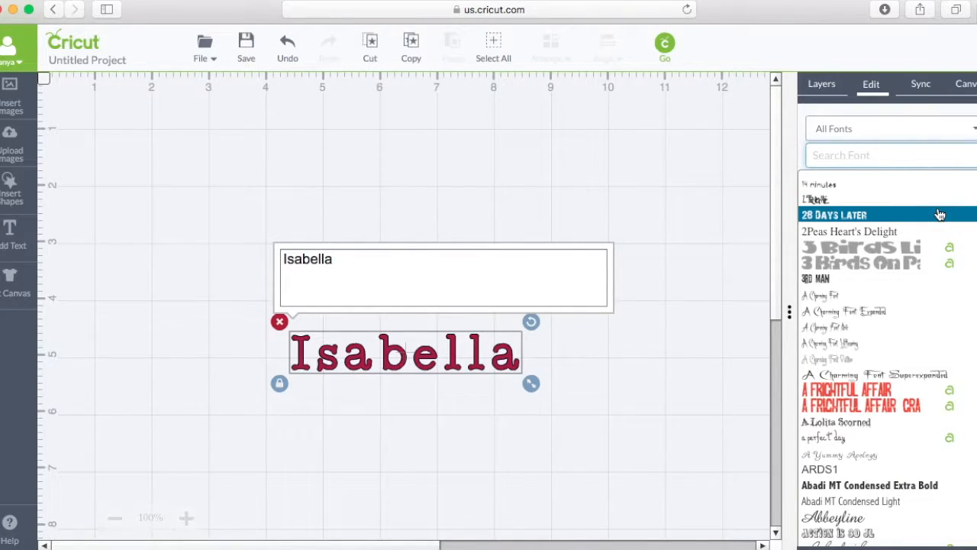
{"action": "type", "text": "meli"}
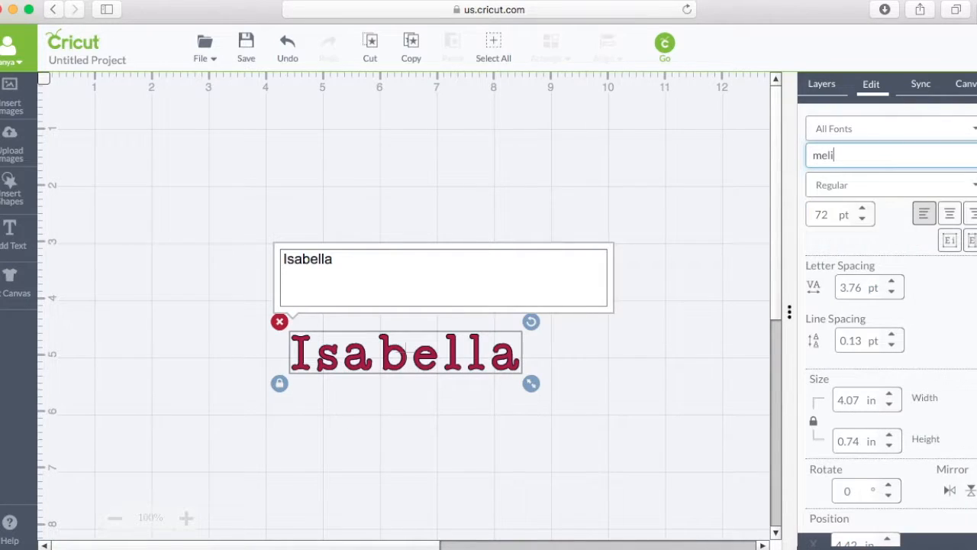
{"action": "key", "text": "BackSpace"}
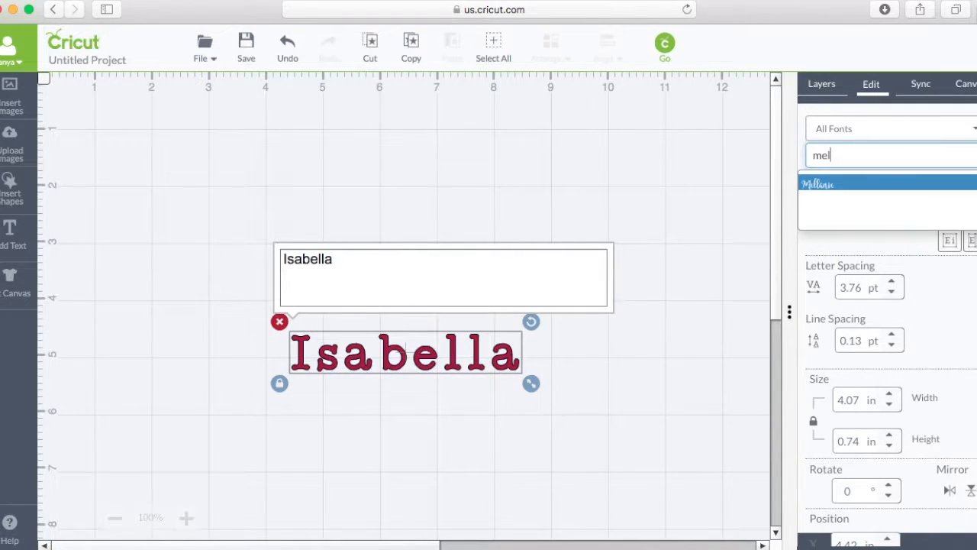
{"action": "key", "text": "BackSpace"}
{"action": "type", "text": "l"}
{"action": "left_click", "coordinate": [832, 187]}
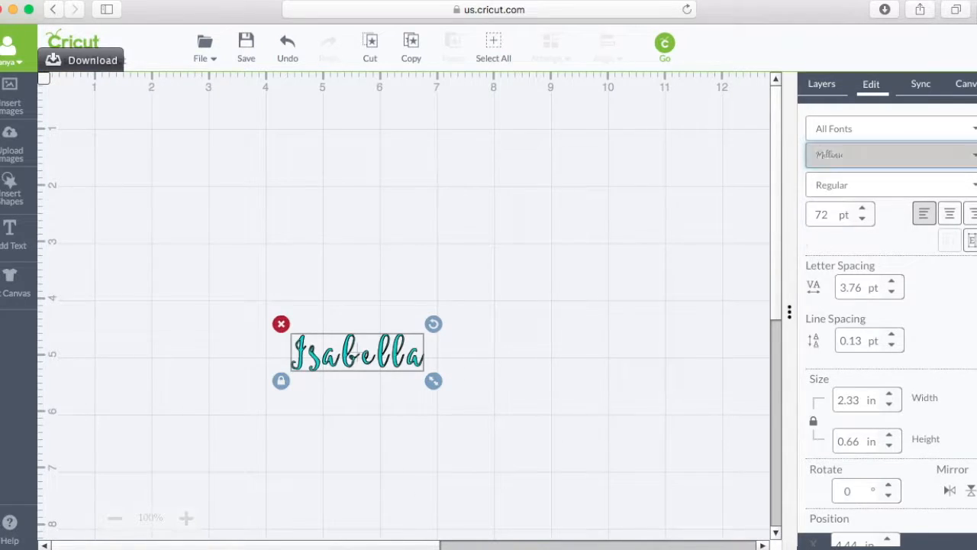
Search the font list for mel and melanie, and choose the Mellanie font again for the name text.
{"action": "left_click", "coordinate": [949, 157]}
{"action": "type", "text": "mel"}
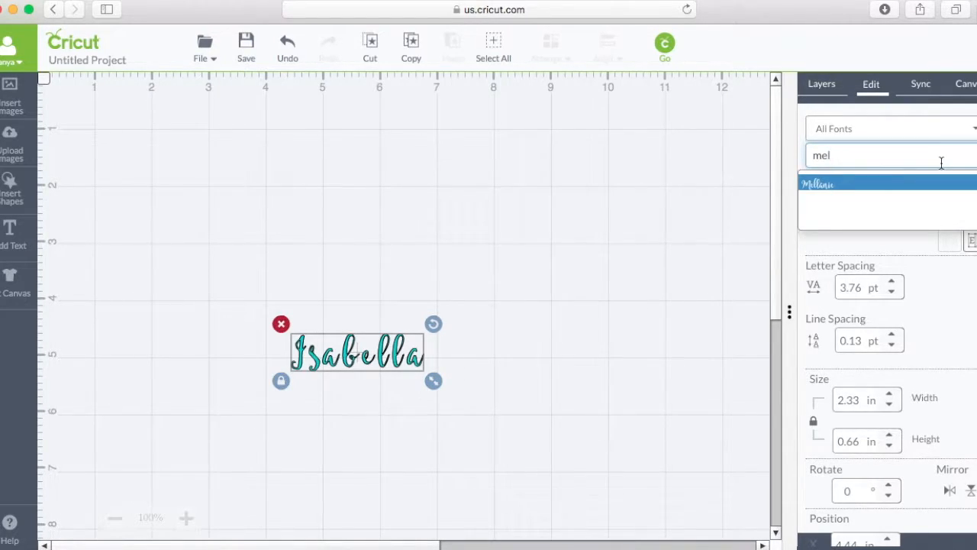
{"action": "type", "text": "anie"}
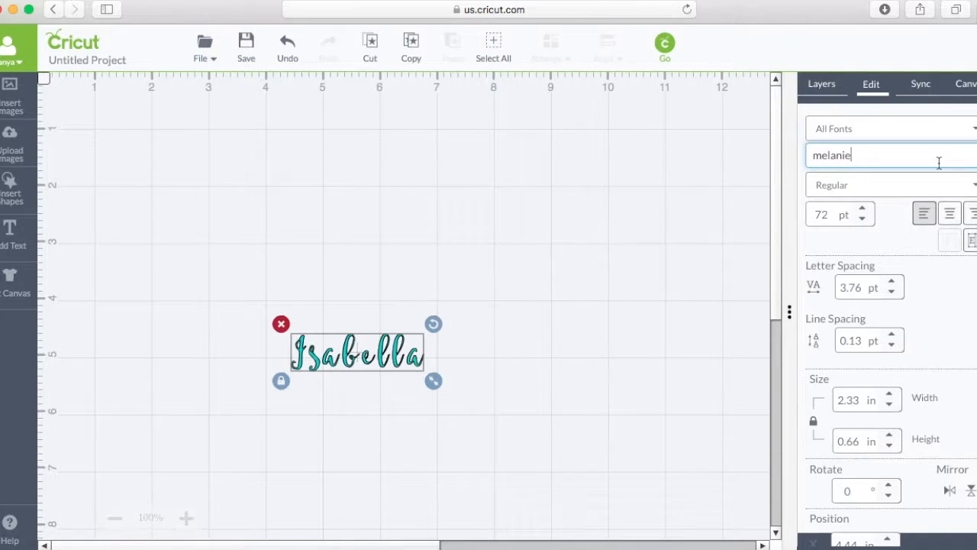
{"action": "key", "text": "BackSpace"}
{"action": "key", "text": "BackSpace"}
{"action": "key", "text": "BackSpace"}
{"action": "key", "text": "BackSpace"}
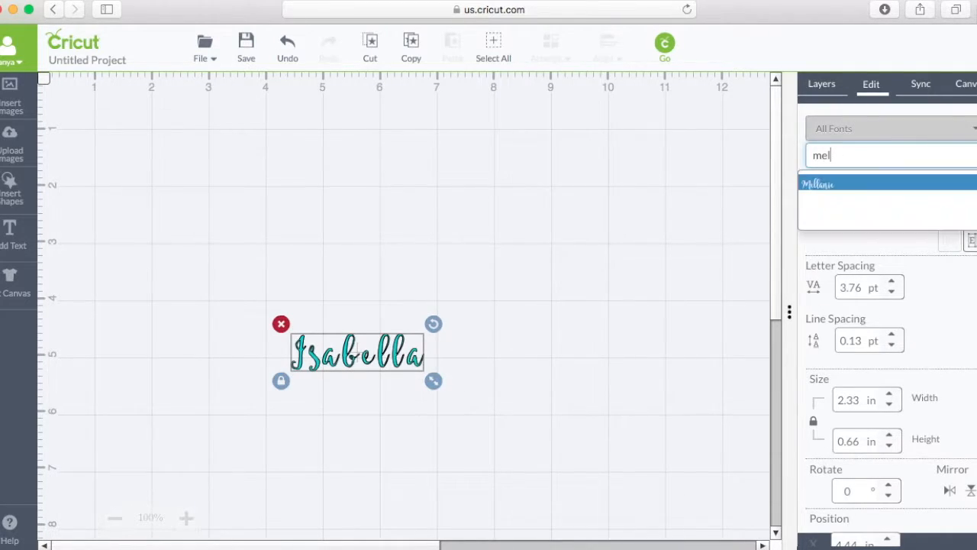
{"action": "left_click", "coordinate": [901, 190]}
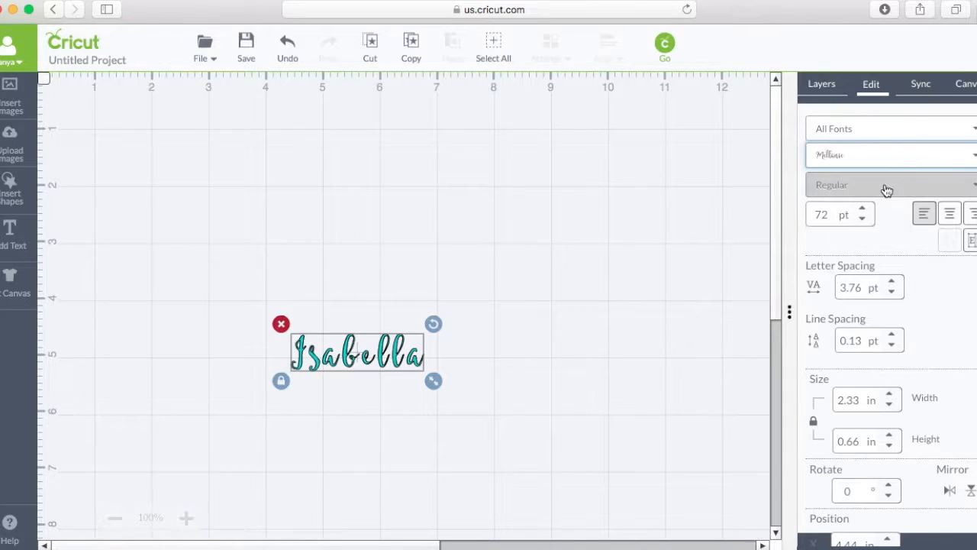
Move the name text to the canvas's upper-left area and enlarge it to about 6.66 by 1.88 in.
{"action": "left_click_drag", "start_coordinate": [433, 380], "coordinate": [608, 497]}
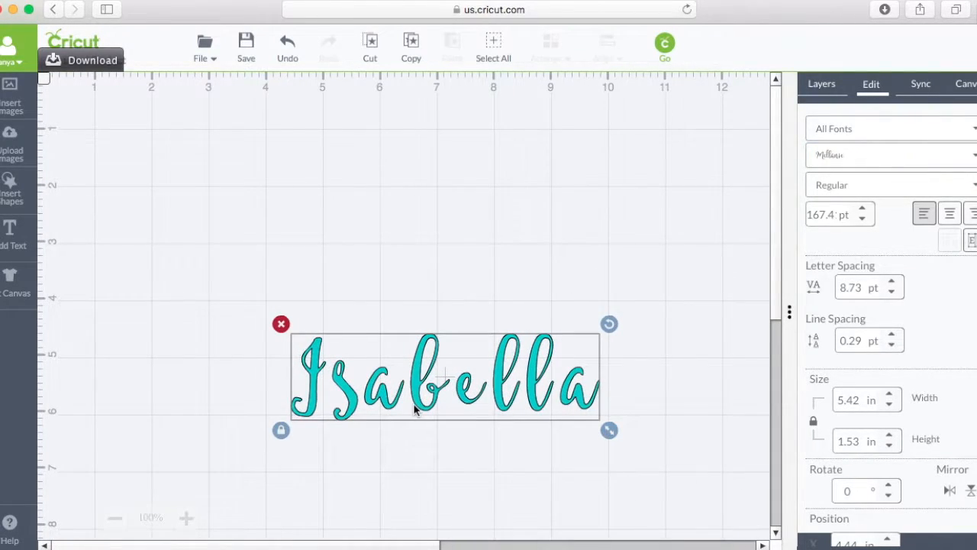
{"action": "left_click_drag", "start_coordinate": [415, 410], "coordinate": [234, 204]}
{"action": "left_click_drag", "start_coordinate": [426, 226], "coordinate": [498, 243]}
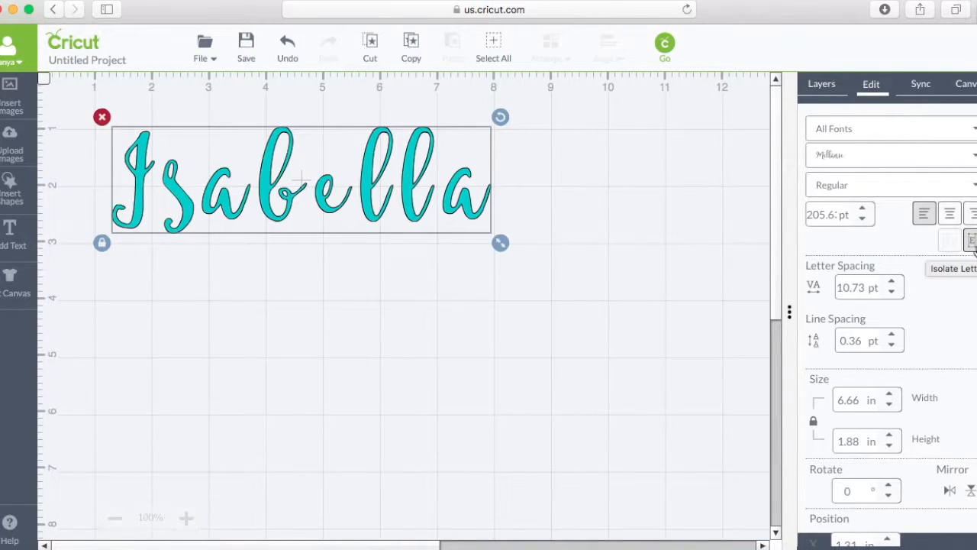
Isolate the name's letters and move the second to fifth letters so each one overlaps the letter before it.
{"action": "left_click", "coordinate": [972, 243]}
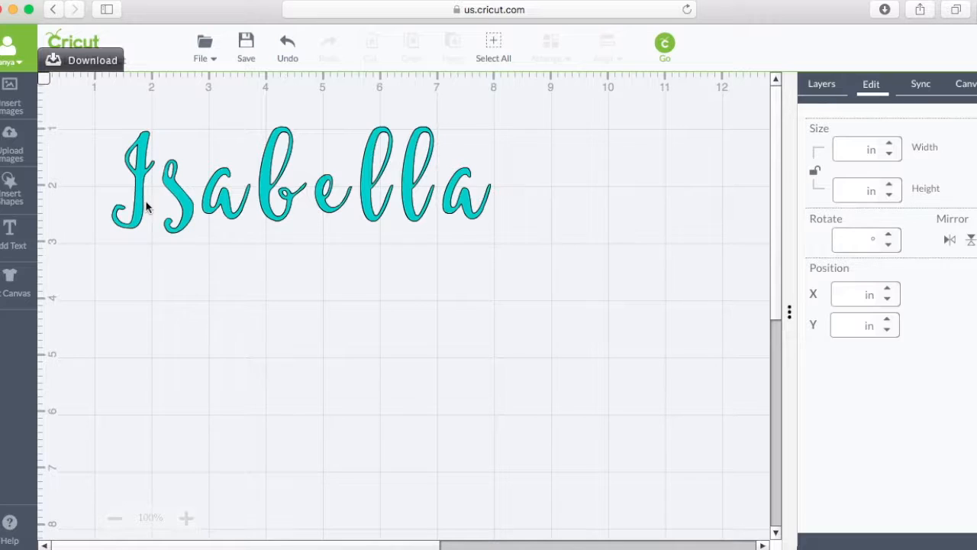
{"action": "left_click_drag", "start_coordinate": [172, 213], "coordinate": [196, 212]}
{"action": "left_click", "coordinate": [223, 213]}
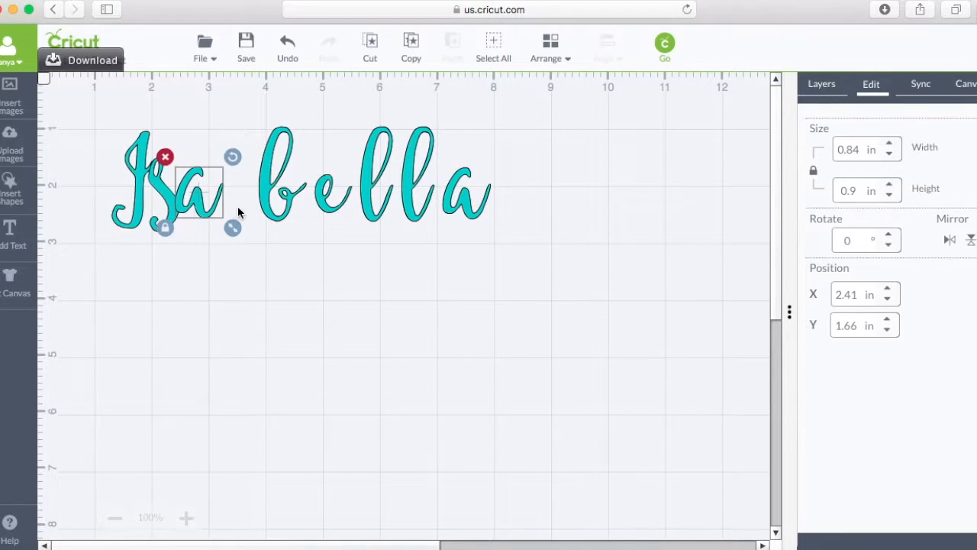
{"action": "left_click_drag", "start_coordinate": [266, 208], "coordinate": [223, 206]}
{"action": "left_click_drag", "start_coordinate": [323, 192], "coordinate": [260, 196]}
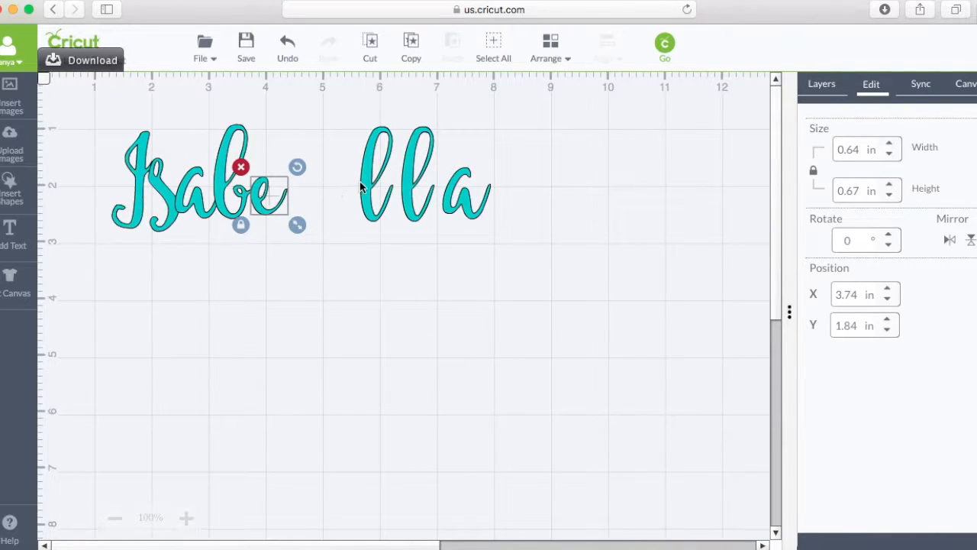
Move the name's last three letters so each one overlaps the letter before it, and deselect.
{"action": "left_click", "coordinate": [325, 188]}
{"action": "left_click_drag", "start_coordinate": [372, 191], "coordinate": [287, 183]}
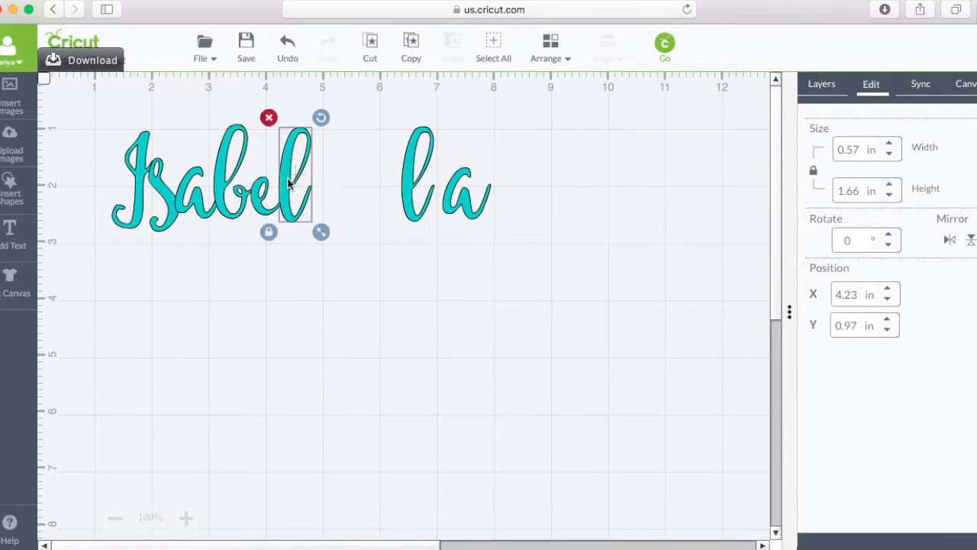
{"action": "left_click_drag", "start_coordinate": [409, 182], "coordinate": [312, 182]}
{"action": "left_click_drag", "start_coordinate": [447, 194], "coordinate": [333, 191]}
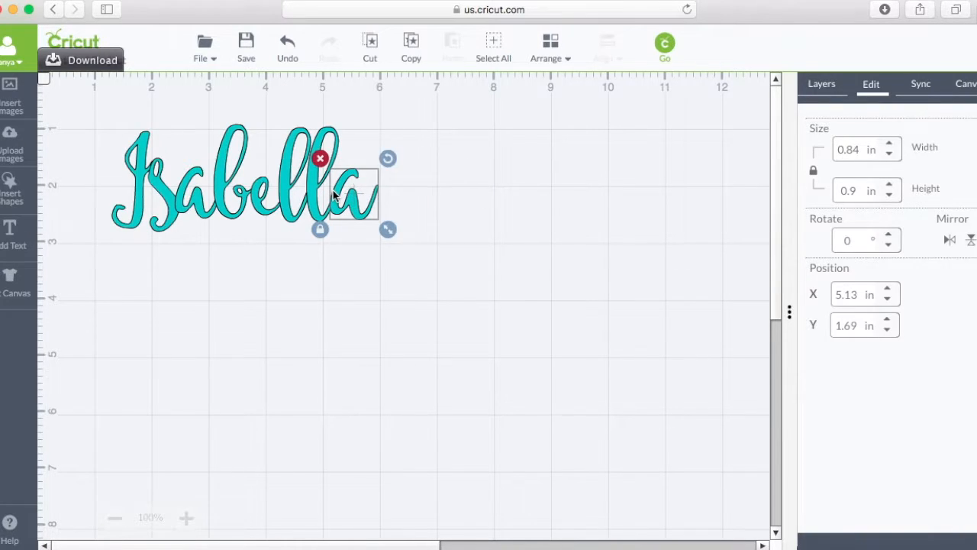
{"action": "left_click", "coordinate": [427, 223]}
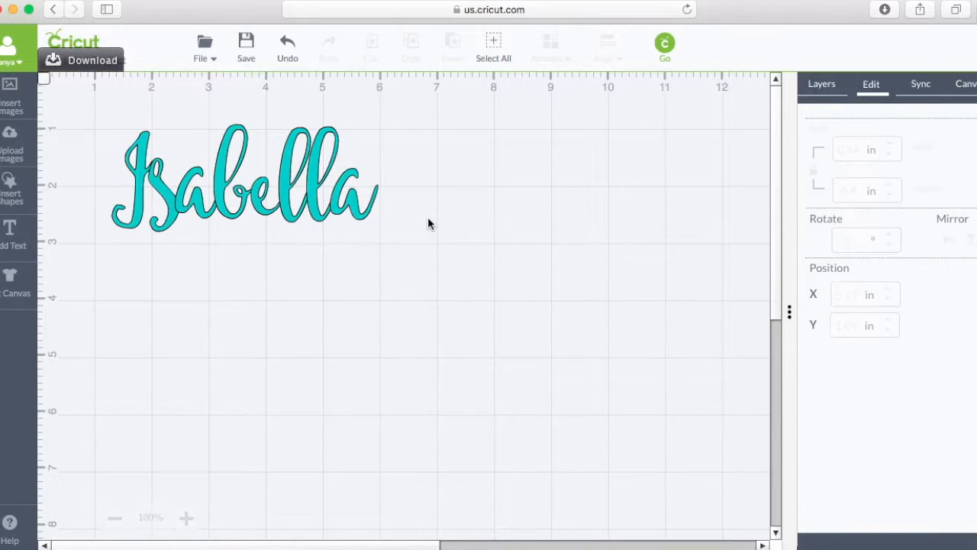
Weld all the name's letters into one shape and shift the welded name slightly up and to the right.
{"action": "left_click_drag", "start_coordinate": [98, 120], "coordinate": [397, 269]}
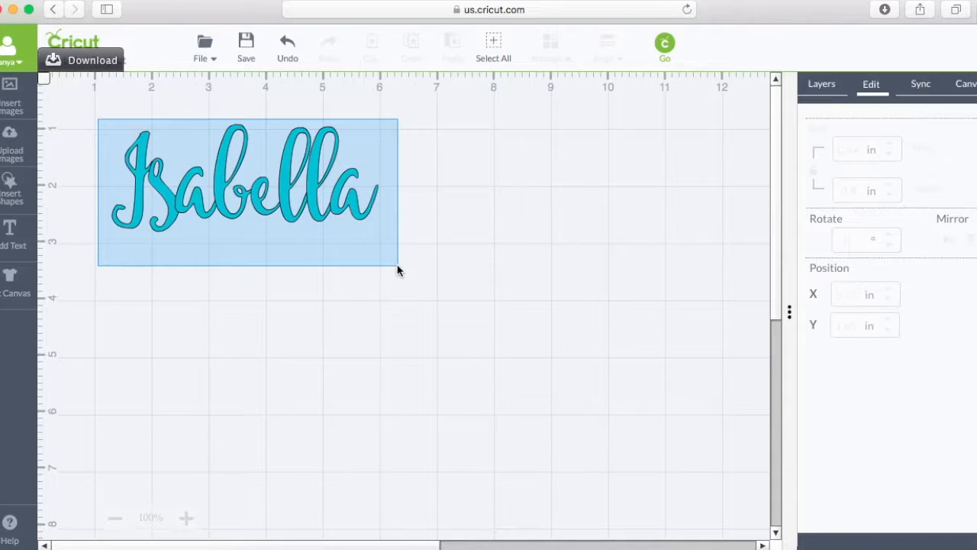
{"action": "left_click_drag", "start_coordinate": [397, 269], "coordinate": [397, 269]}
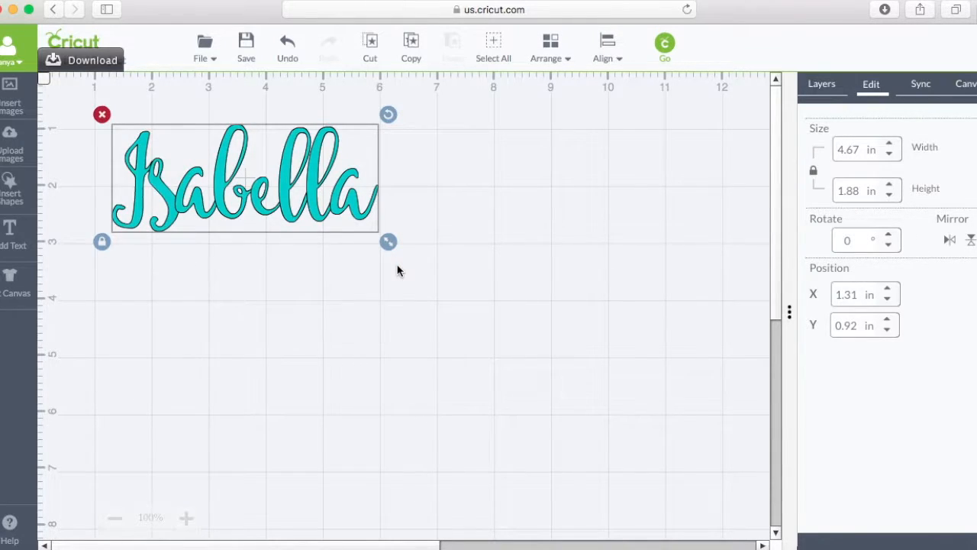
{"action": "left_click", "coordinate": [822, 85]}
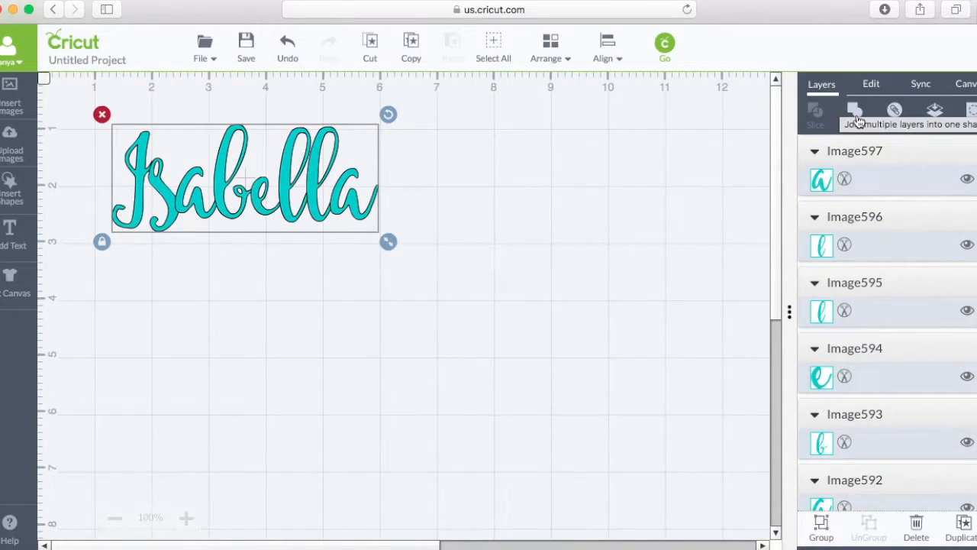
{"action": "left_click", "coordinate": [856, 114]}
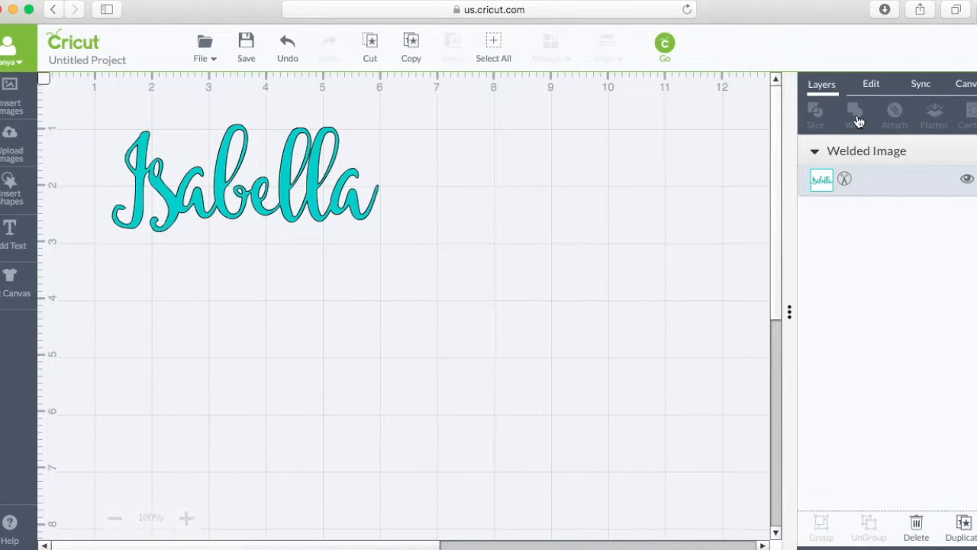
{"action": "left_click", "coordinate": [214, 215]}
{"action": "mouse_move", "coordinate": [214, 215]}
{"action": "left_mouse_down"}
{"action": "mouse_move", "coordinate": [353, 309]}
{"action": "mouse_move", "coordinate": [226, 204]}
{"action": "left_mouse_up"}
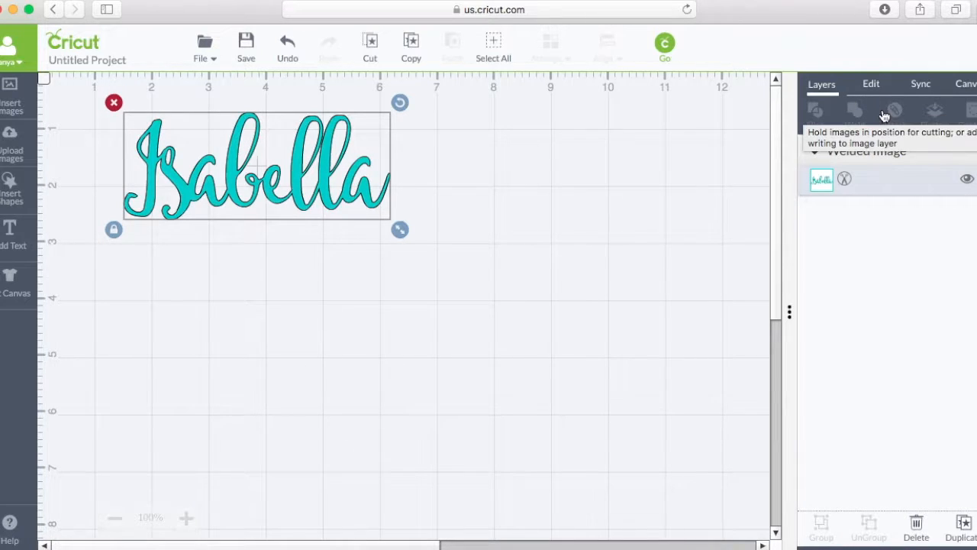
Add a second text object containing another first name and enlarge it to about 5.88 by 1.86 in.
{"action": "left_click", "coordinate": [6, 244]}
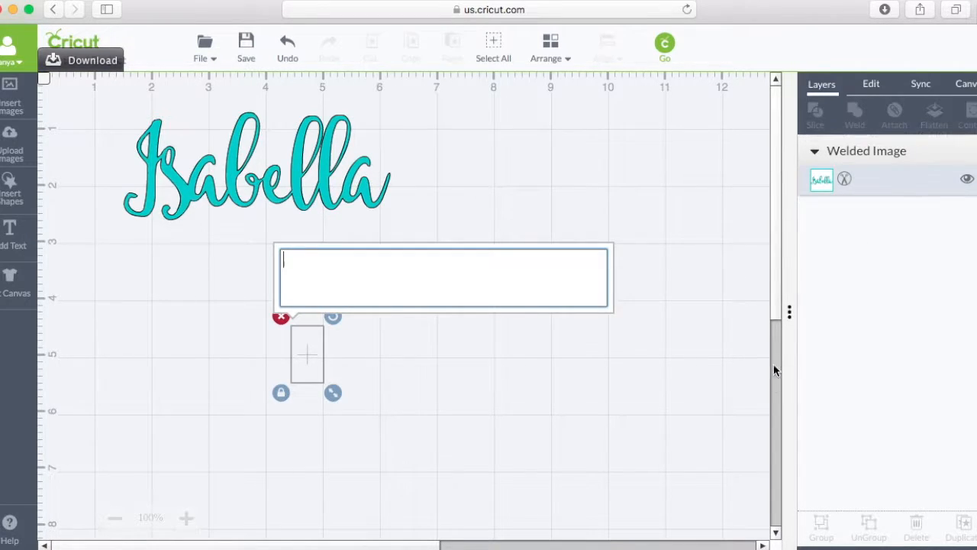
{"action": "type", "text": "Is"}
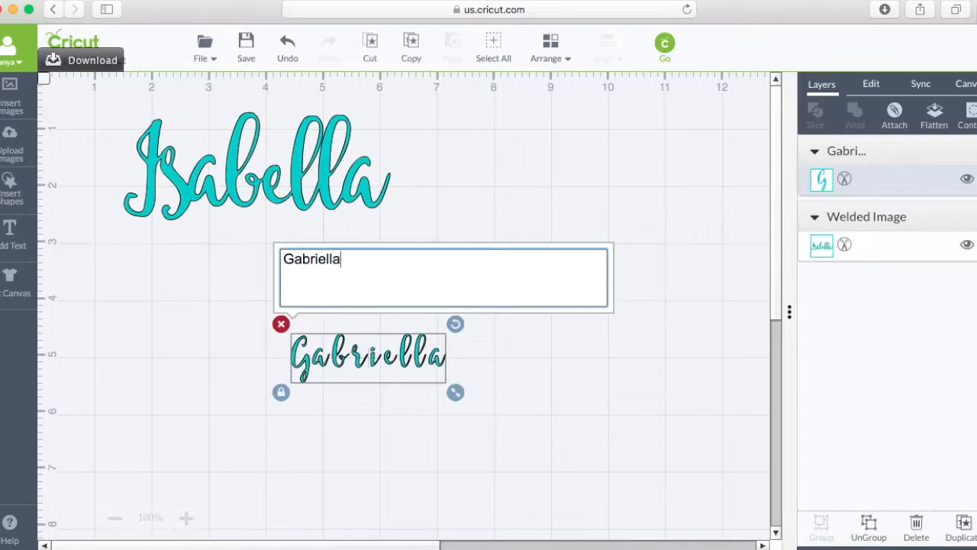
{"action": "left_click_drag", "start_coordinate": [455, 394], "coordinate": [639, 520]}
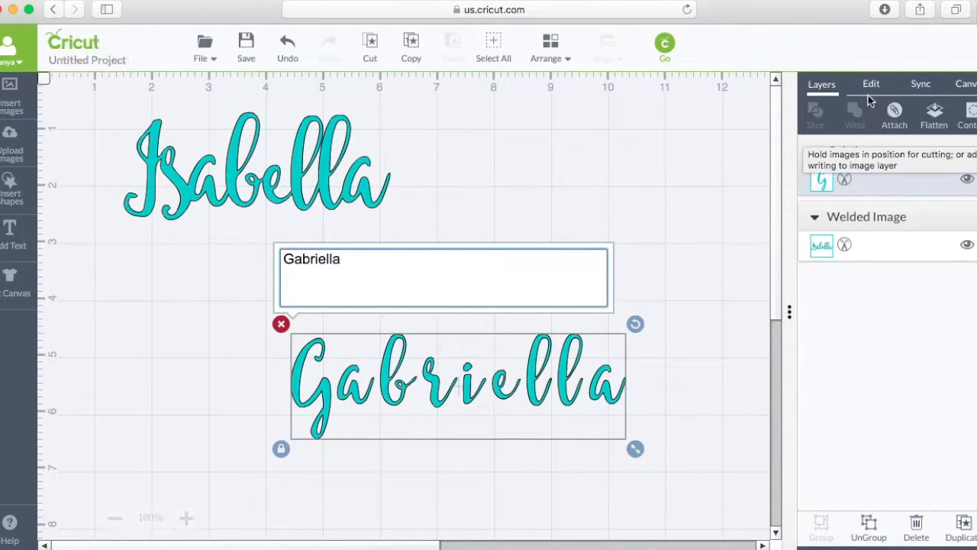
Open the second name text's font list, search it for mel, and clear the search.
{"action": "left_click", "coordinate": [871, 86]}
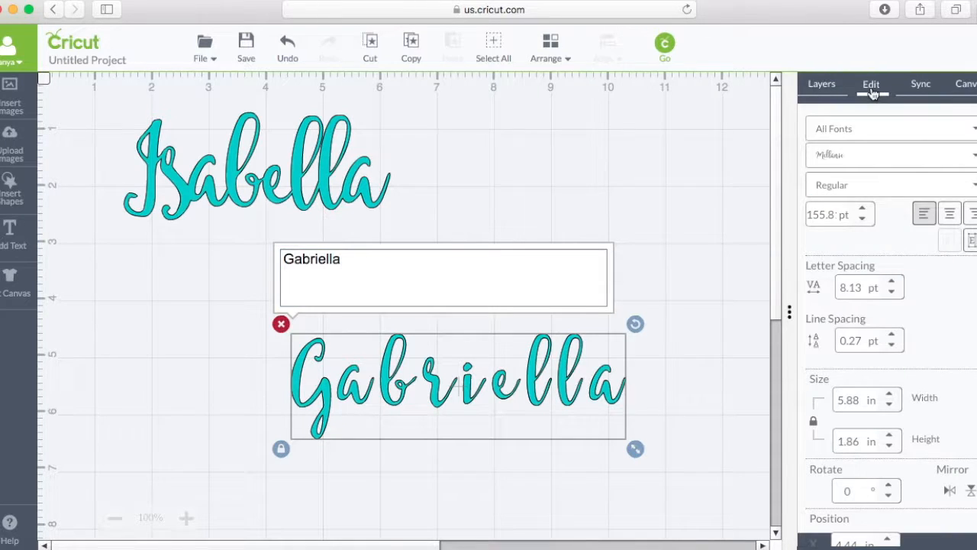
{"action": "left_click", "coordinate": [964, 155]}
{"action": "type", "text": "mel"}
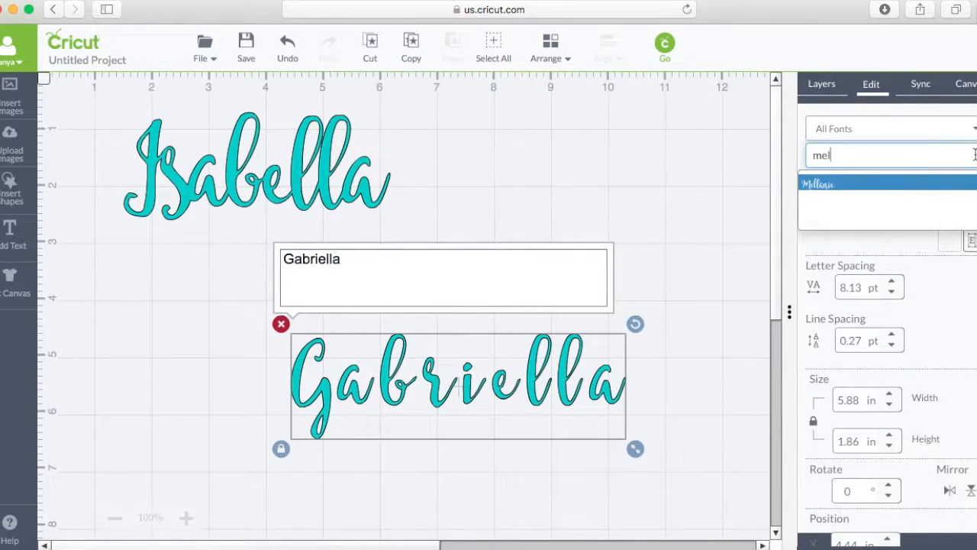
{"action": "key", "text": "BackSpace"}
{"action": "key", "text": "BackSpace"}
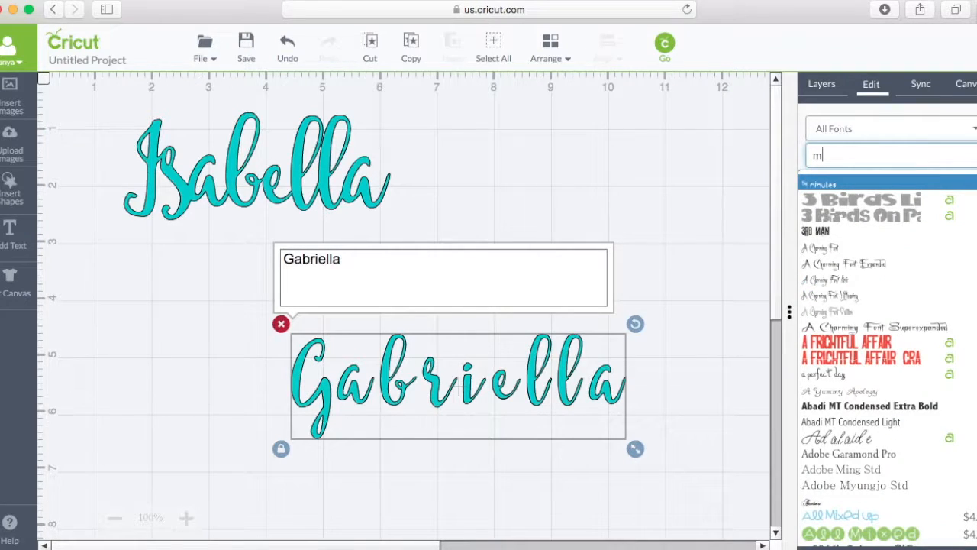
{"action": "key", "text": "BackSpace"}
Browse the All Fonts list from the Adobe fonts to the fonts starting with C for the second name.
{"action": "scroll", "coordinate": [947, 314], "scroll_direction": "down", "scroll_amount": 10}
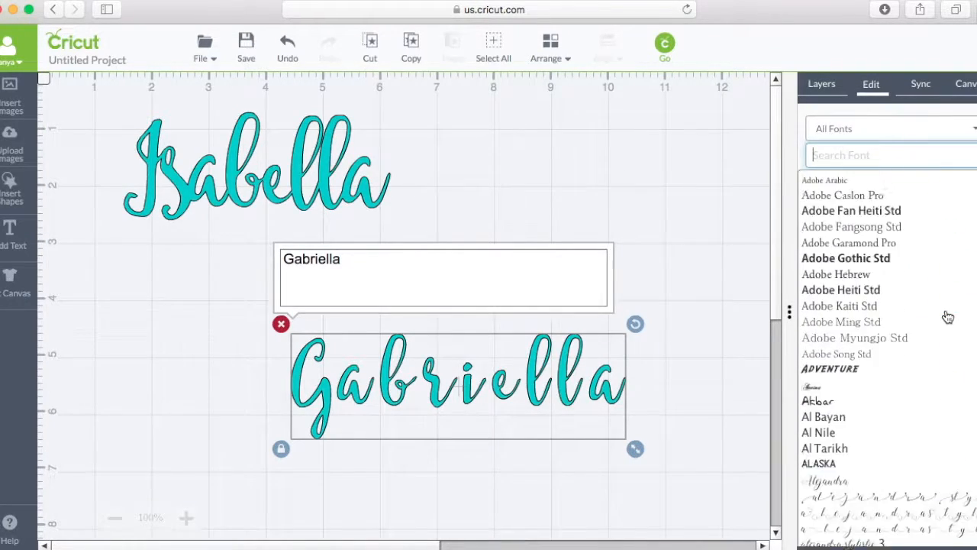
{"action": "scroll", "coordinate": [946, 316], "scroll_direction": "down", "scroll_amount": 10}
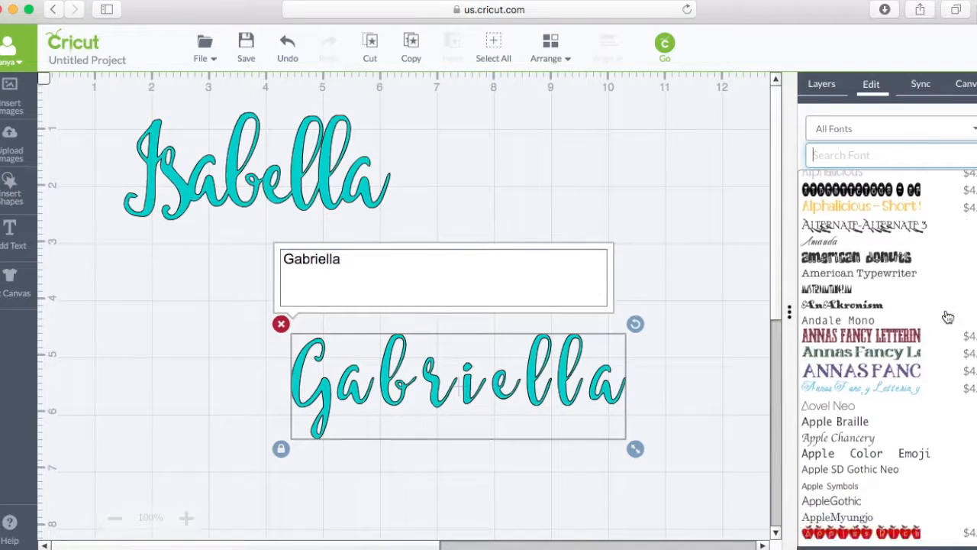
{"action": "scroll", "coordinate": [947, 316], "scroll_direction": "down", "scroll_amount": 3}
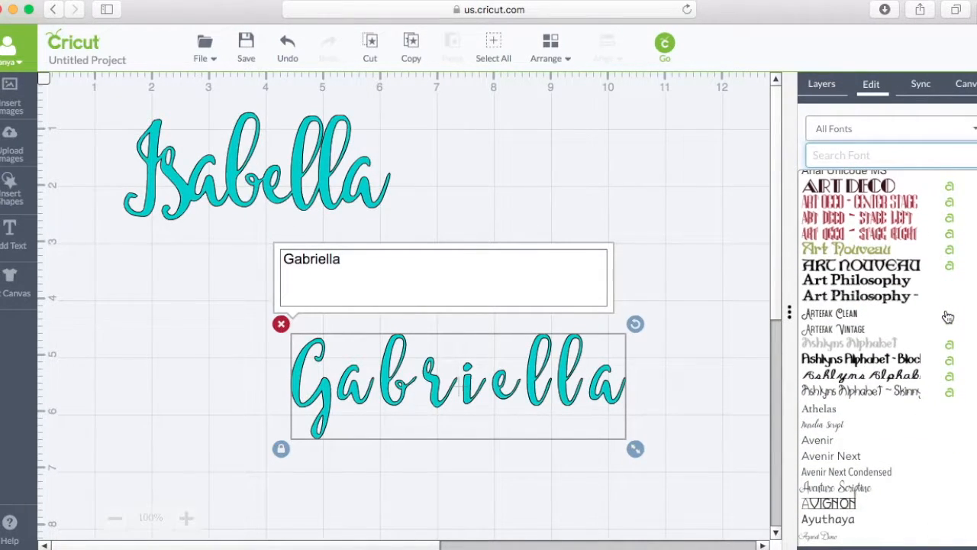
{"action": "scroll", "coordinate": [947, 316], "scroll_direction": "down", "scroll_amount": 12}
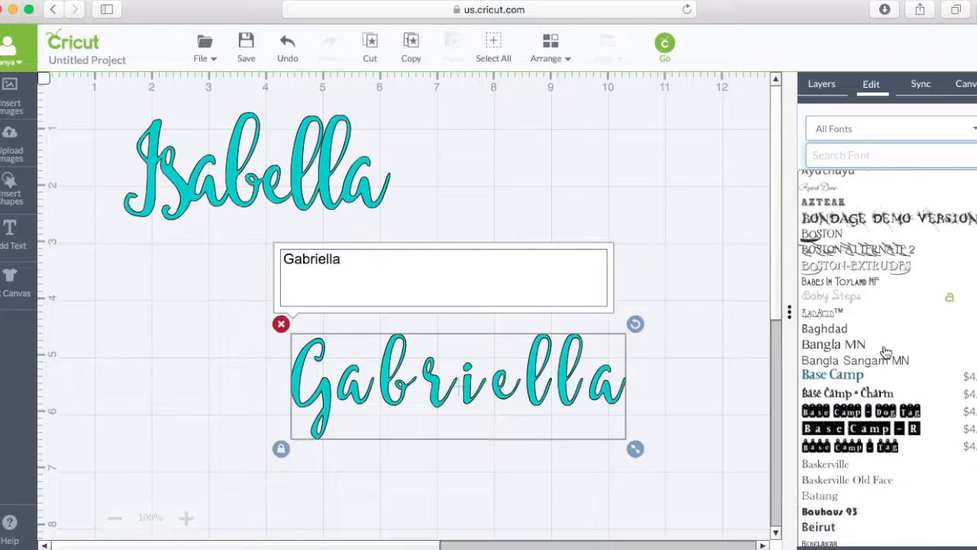
{"action": "scroll", "coordinate": [886, 352], "scroll_direction": "down", "scroll_amount": 10}
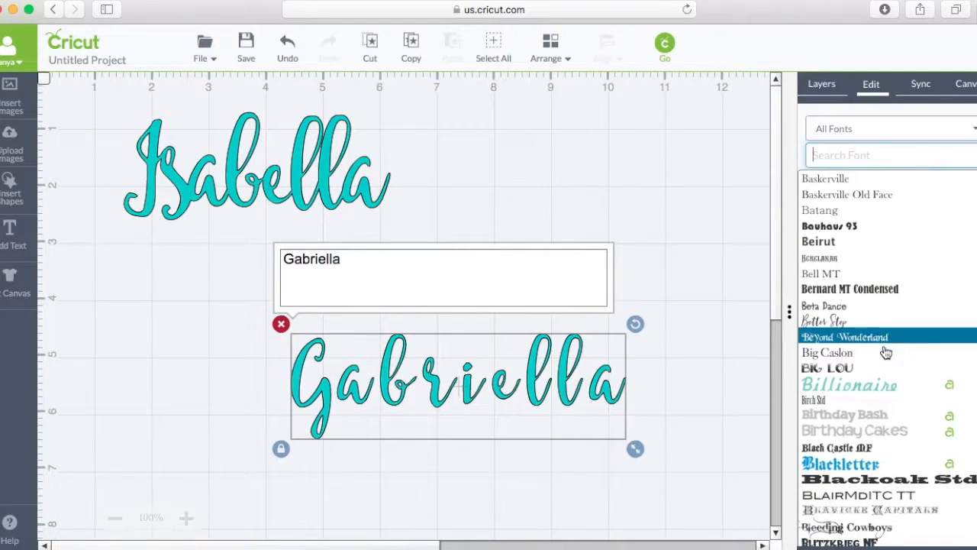
{"action": "scroll", "coordinate": [886, 350], "scroll_direction": "down", "scroll_amount": 5}
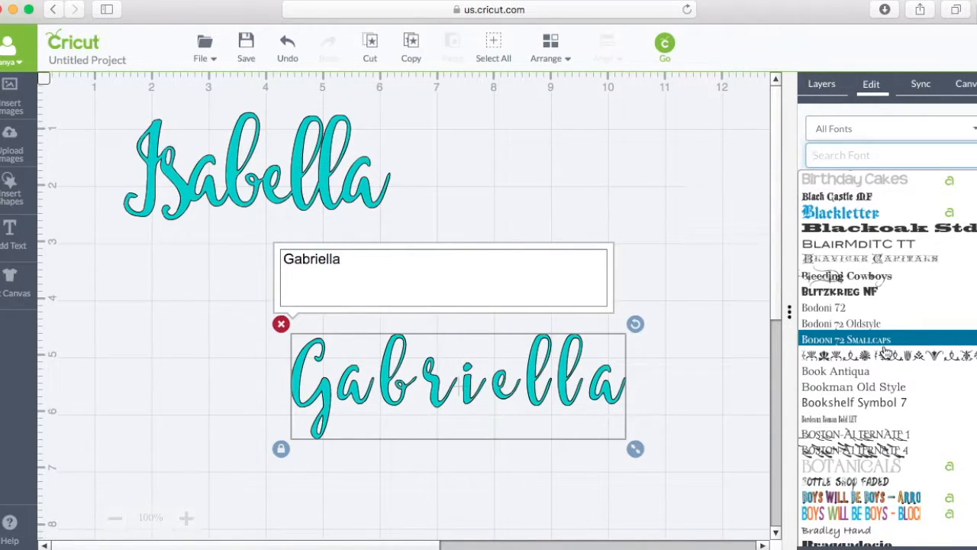
{"action": "scroll", "coordinate": [886, 350], "scroll_direction": "down", "scroll_amount": 15}
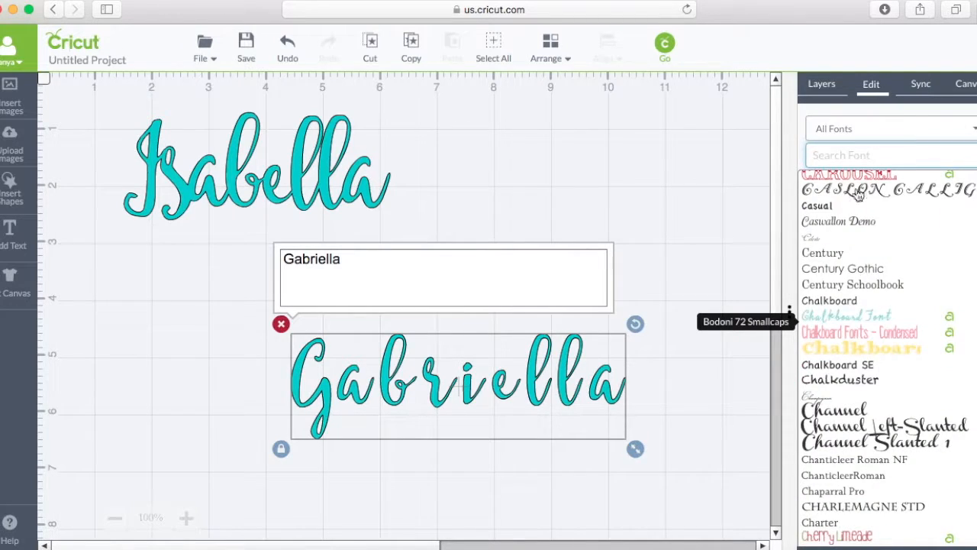
Search the fonts for red, apply Red Mist to the second name, and move the name up beneath the first one.
{"action": "type", "text": "r"}
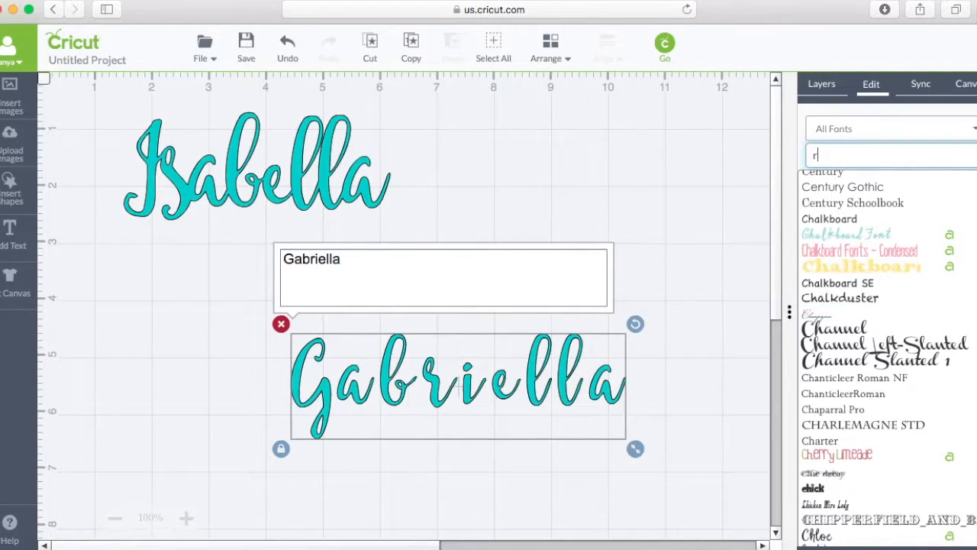
{"action": "type", "text": "ed"}
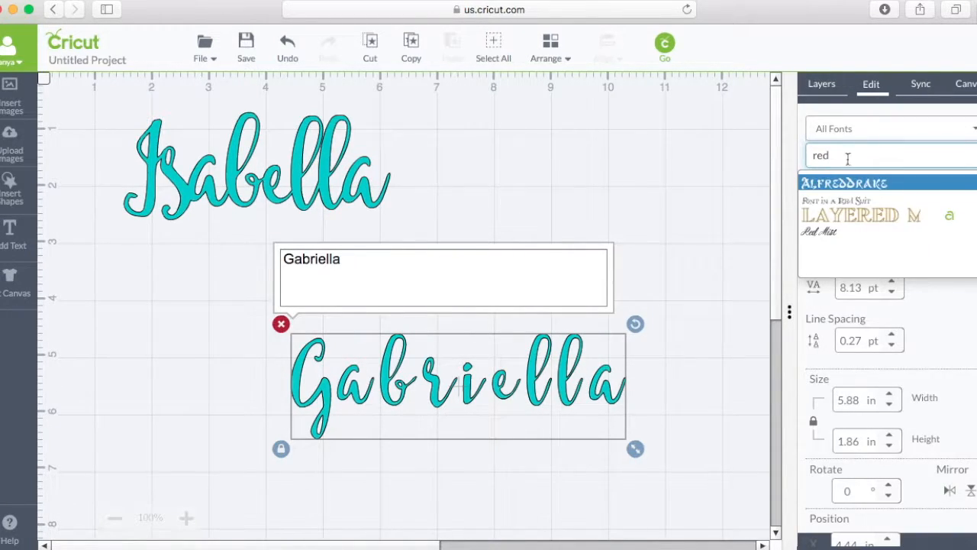
{"action": "left_click", "coordinate": [837, 227]}
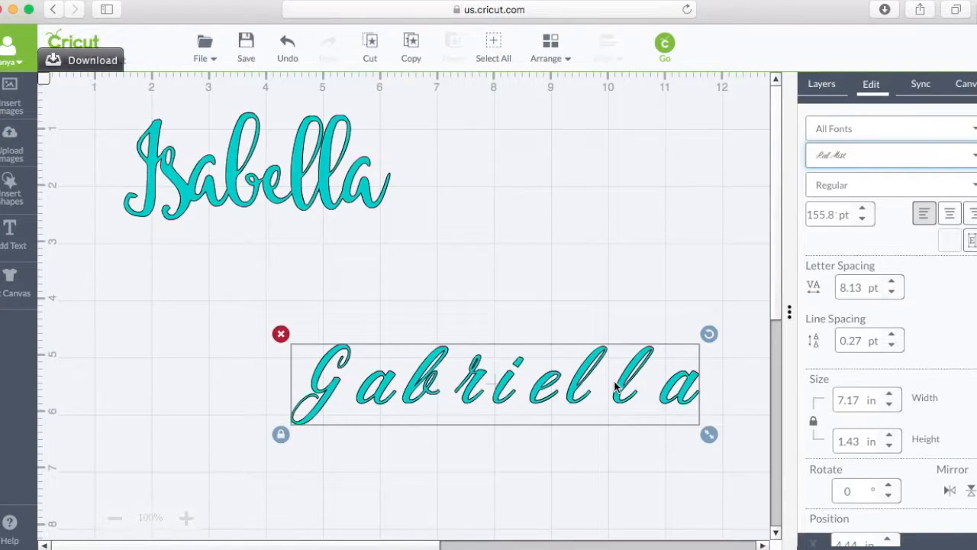
{"action": "left_click_drag", "start_coordinate": [615, 387], "coordinate": [486, 316]}
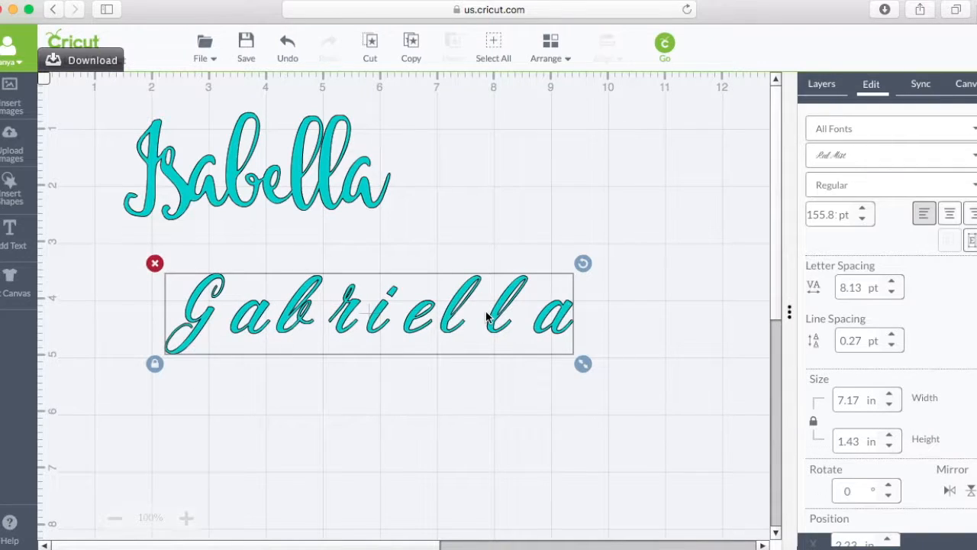
Clear the font search for red and change the second name's font to a perfect day.
{"action": "left_click", "coordinate": [881, 156]}
{"action": "type", "text": "red"}
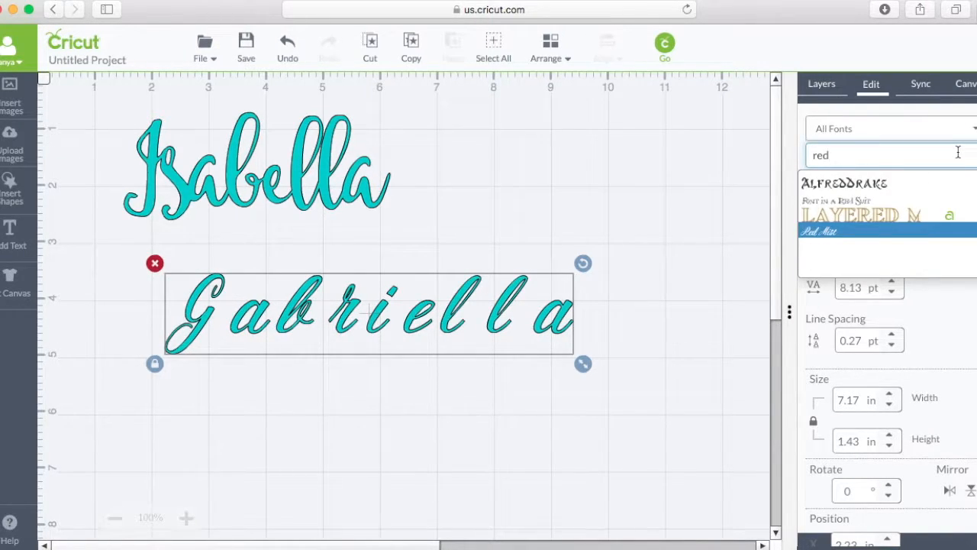
{"action": "key", "text": "BackSpace"}
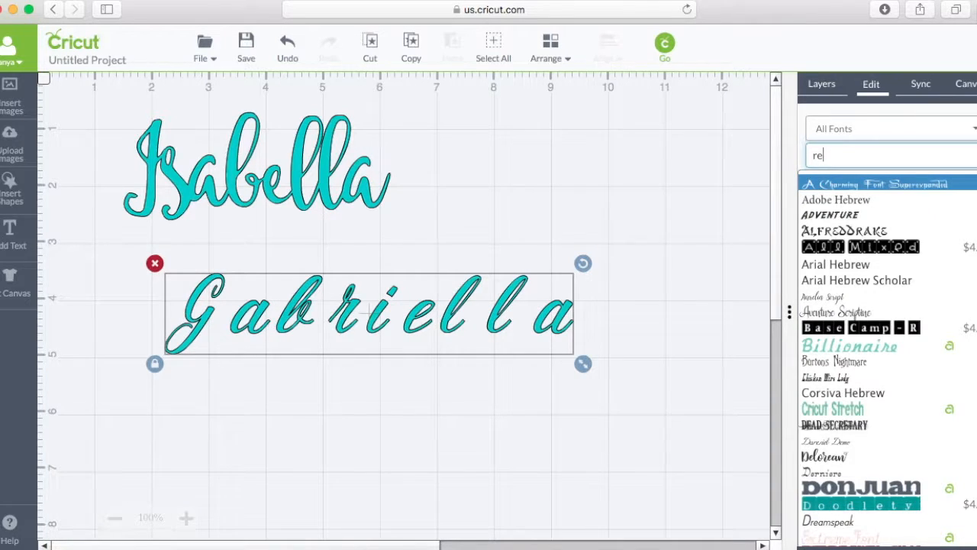
{"action": "key", "text": "BackSpace"}
{"action": "key", "text": "BackSpace"}
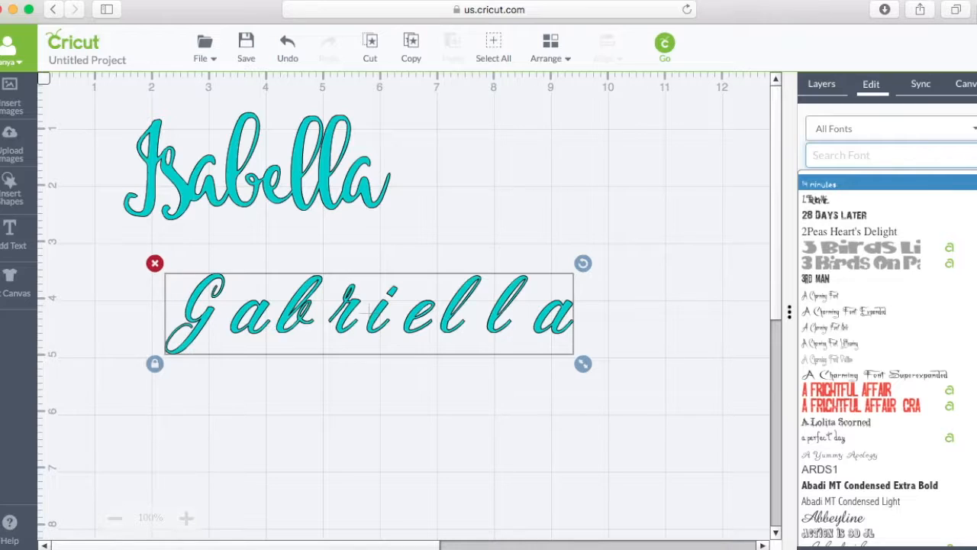
{"action": "scroll", "coordinate": [955, 321], "scroll_direction": "down", "scroll_amount": 3}
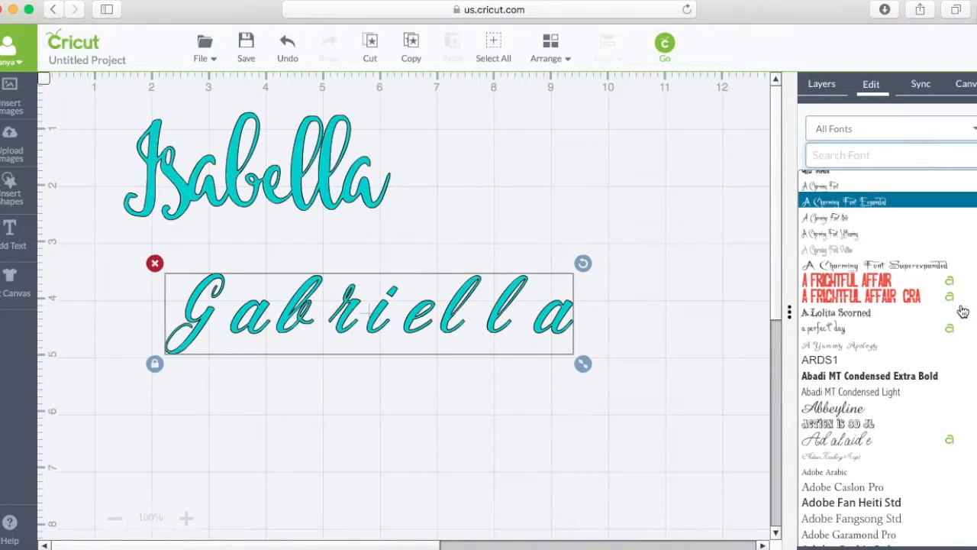
{"action": "left_click", "coordinate": [950, 328]}
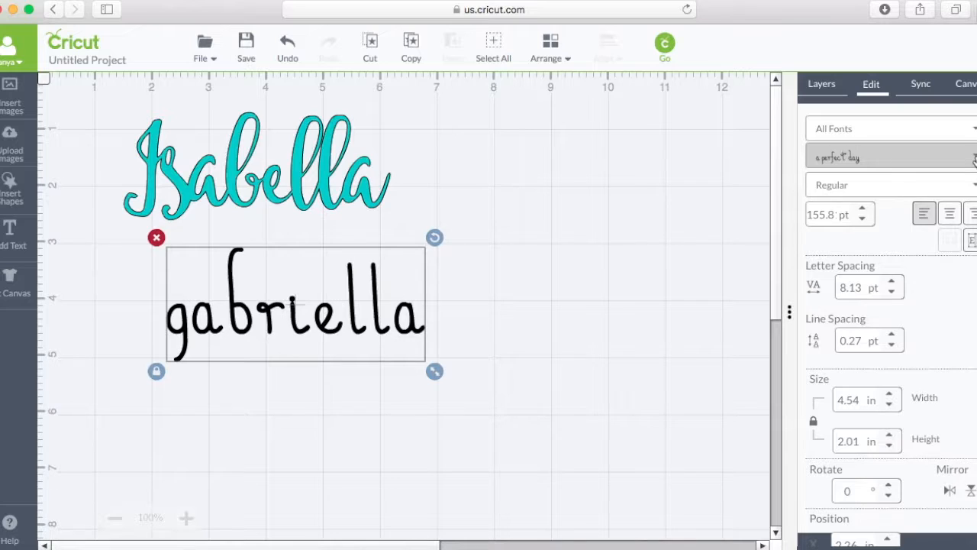
Change the second name's font to Curlz MT from the full font list.
{"action": "left_click", "coordinate": [974, 158]}
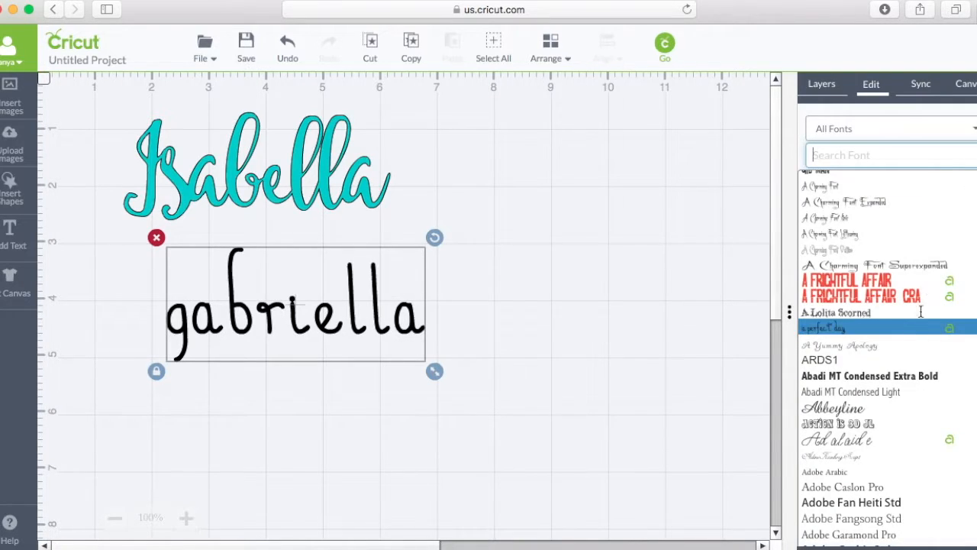
{"action": "scroll", "coordinate": [913, 357], "scroll_direction": "down", "scroll_amount": 5}
{"action": "scroll", "coordinate": [913, 357], "scroll_direction": "down", "scroll_amount": 10}
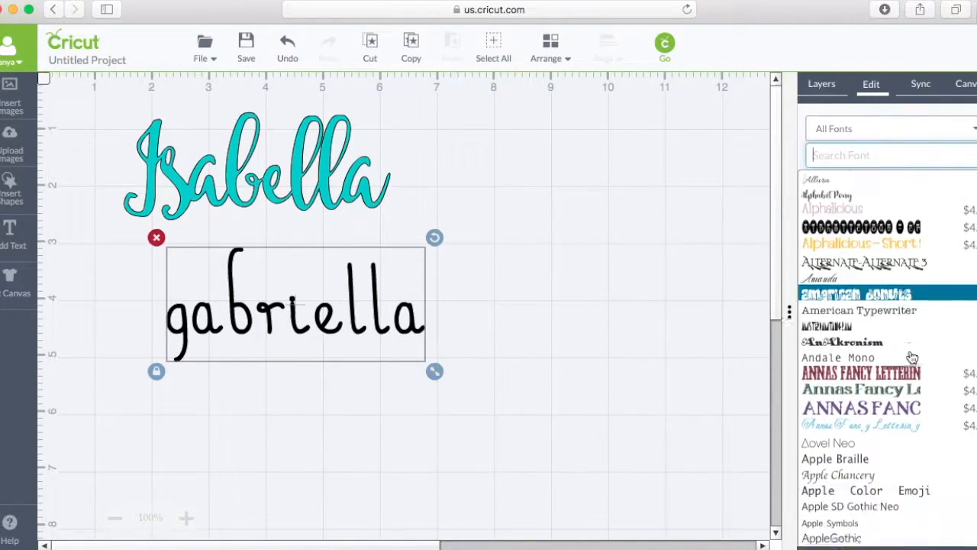
{"action": "scroll", "coordinate": [912, 357], "scroll_direction": "down", "scroll_amount": 15}
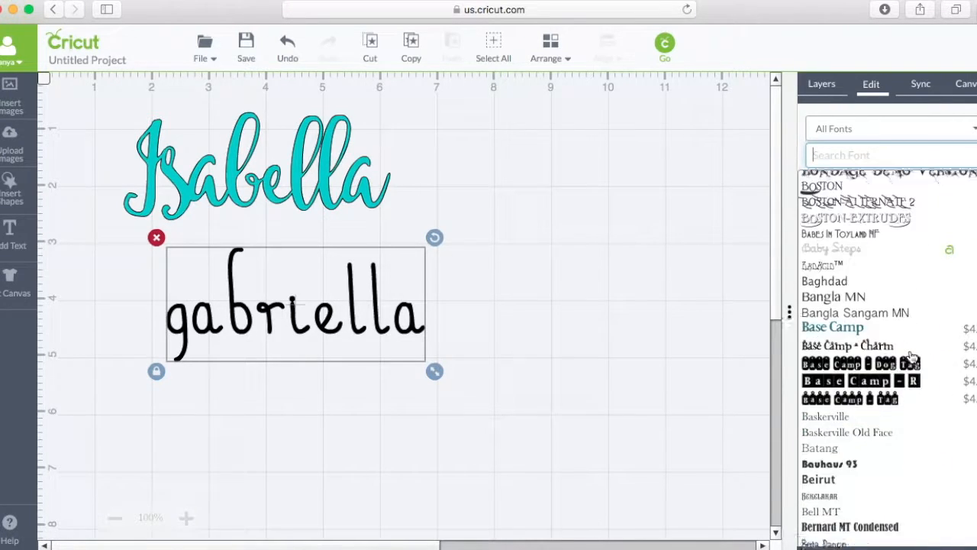
{"action": "scroll", "coordinate": [913, 357], "scroll_direction": "down", "scroll_amount": 12}
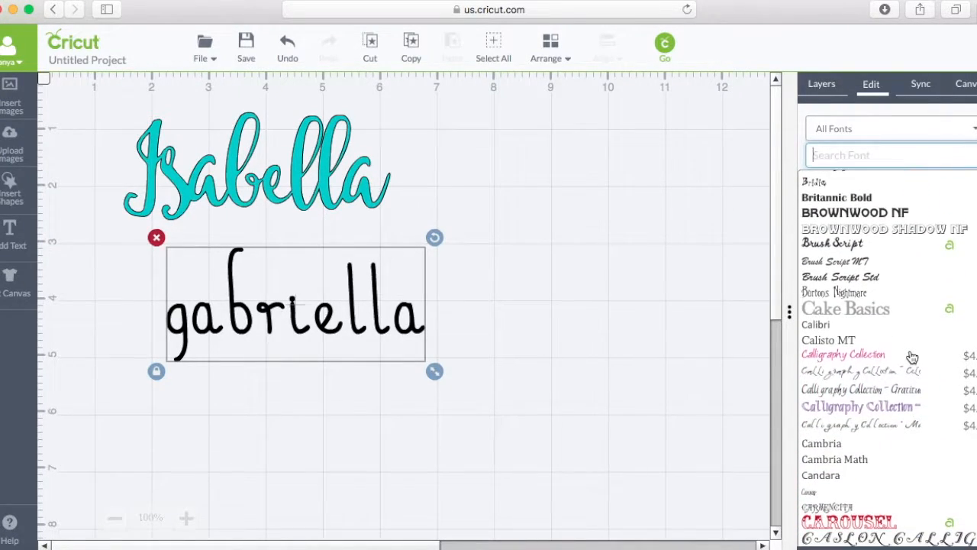
{"action": "scroll", "coordinate": [912, 357], "scroll_direction": "down", "scroll_amount": 12}
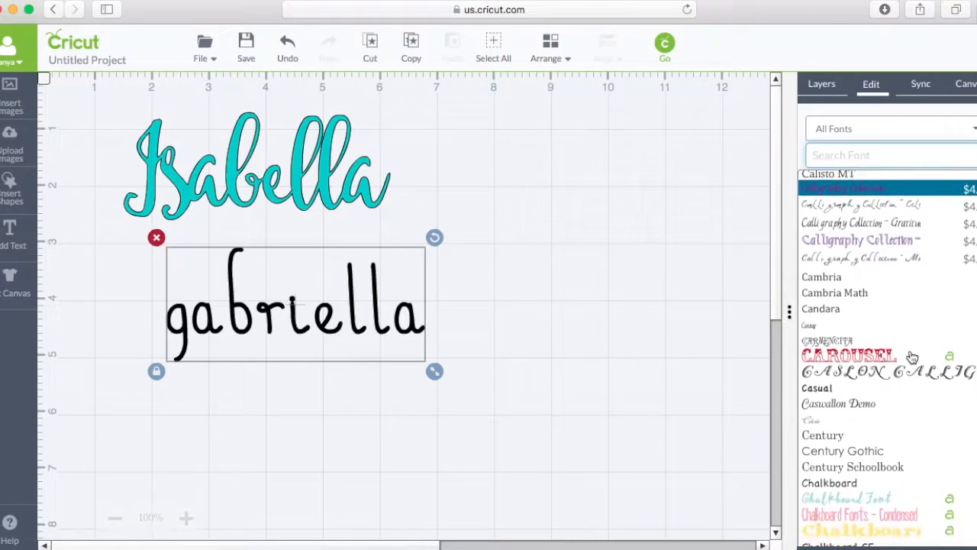
{"action": "scroll", "coordinate": [912, 358], "scroll_direction": "down", "scroll_amount": 5}
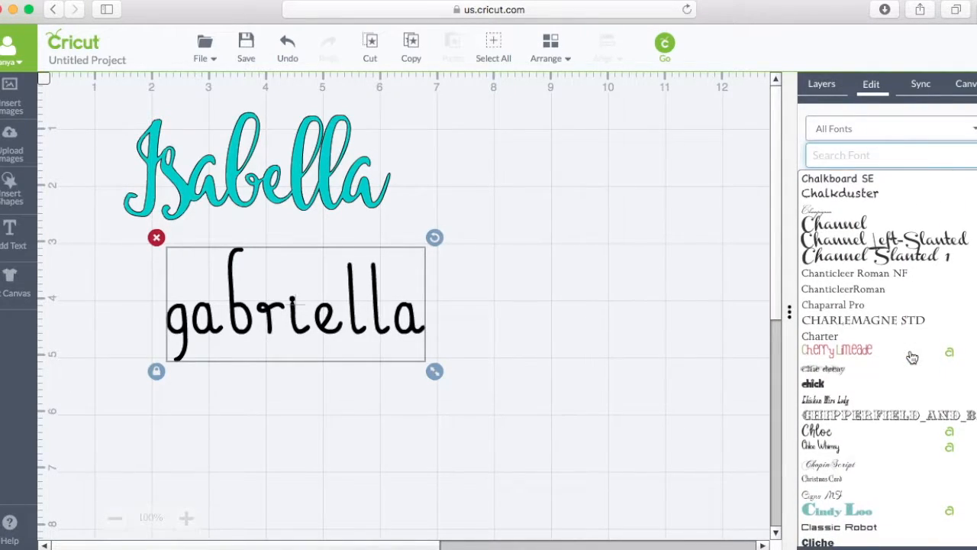
{"action": "scroll", "coordinate": [912, 357], "scroll_direction": "down", "scroll_amount": 5}
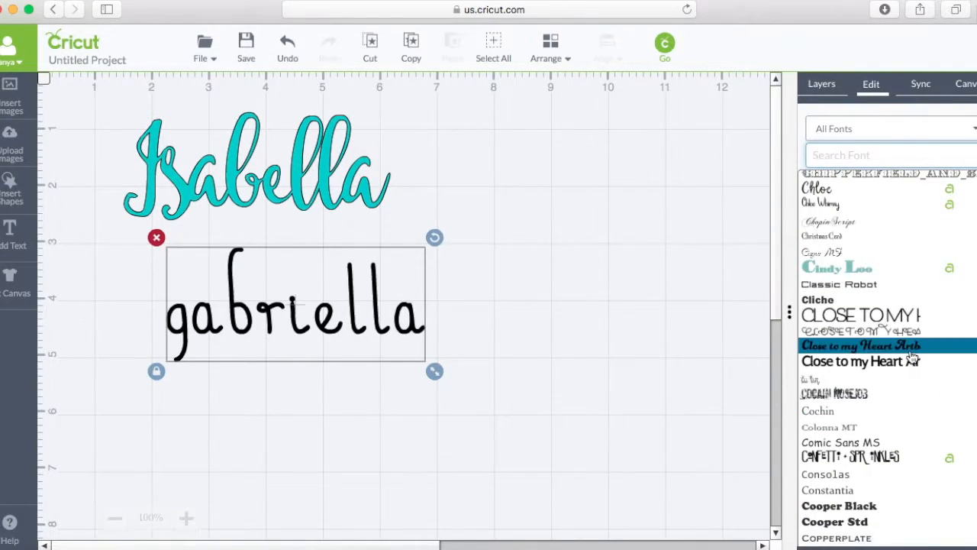
{"action": "scroll", "coordinate": [912, 357], "scroll_direction": "down", "scroll_amount": 8}
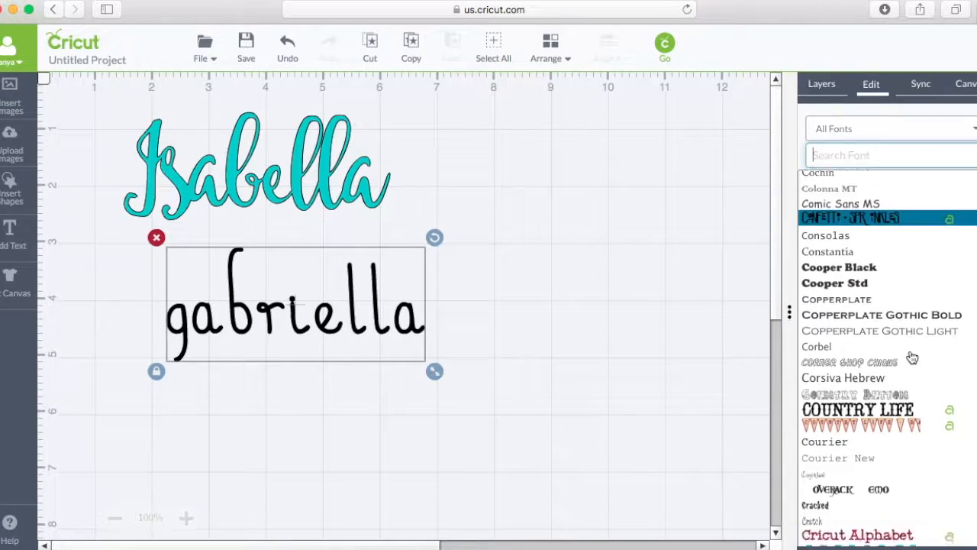
{"action": "scroll", "coordinate": [912, 358], "scroll_direction": "down", "scroll_amount": 8}
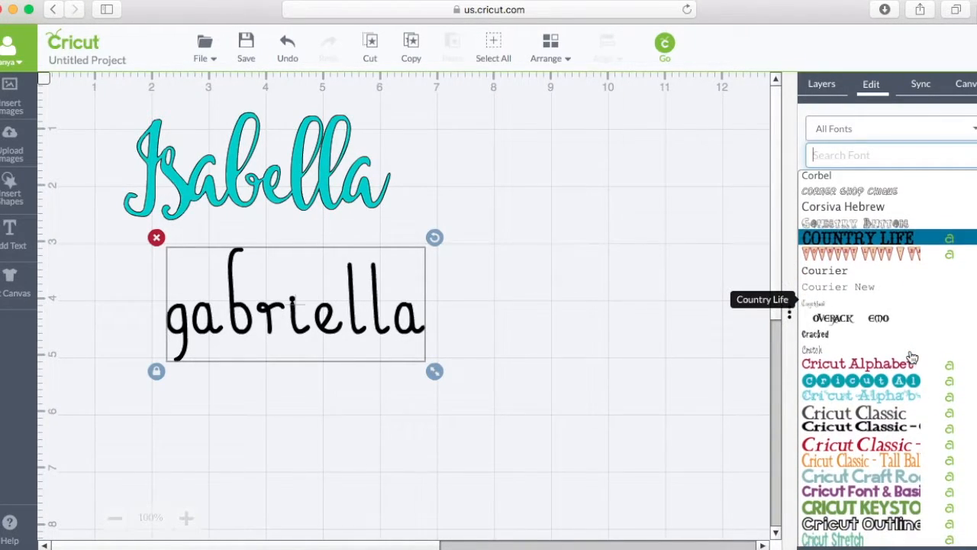
{"action": "scroll", "coordinate": [912, 357], "scroll_direction": "down", "scroll_amount": 5}
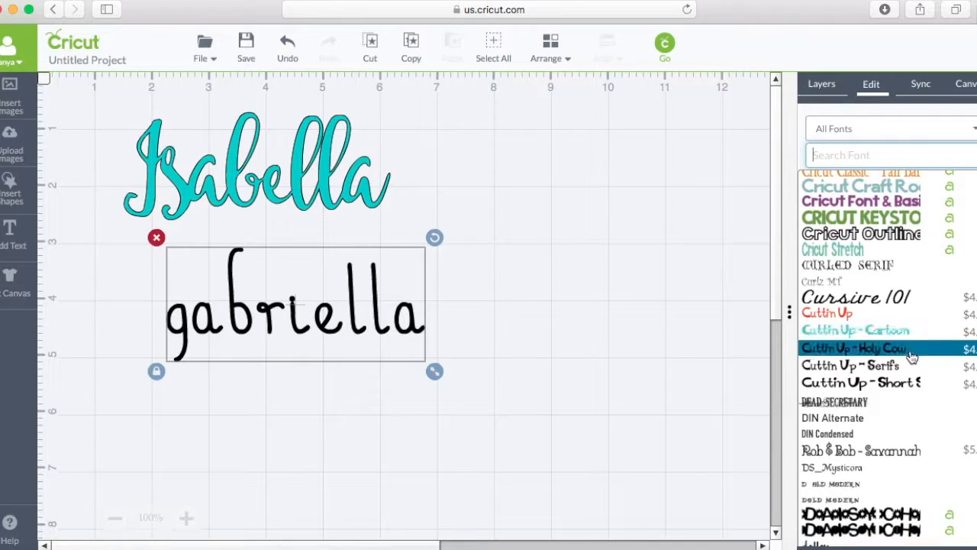
{"action": "left_click", "coordinate": [893, 288]}
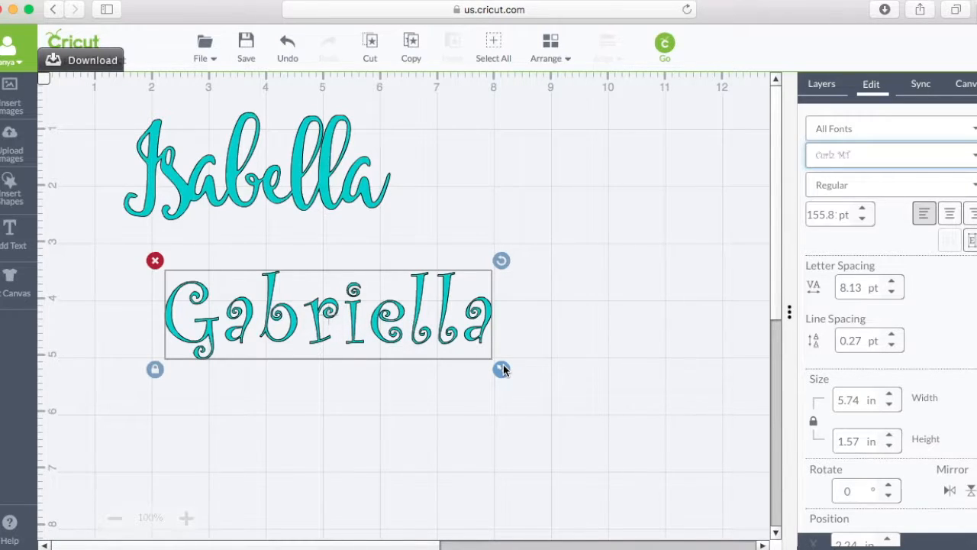
Move the second name closer beneath the first, scale it to about 5.5 by 1.5 in, and unlock its proportions.
{"action": "left_click_drag", "start_coordinate": [429, 345], "coordinate": [357, 313]}
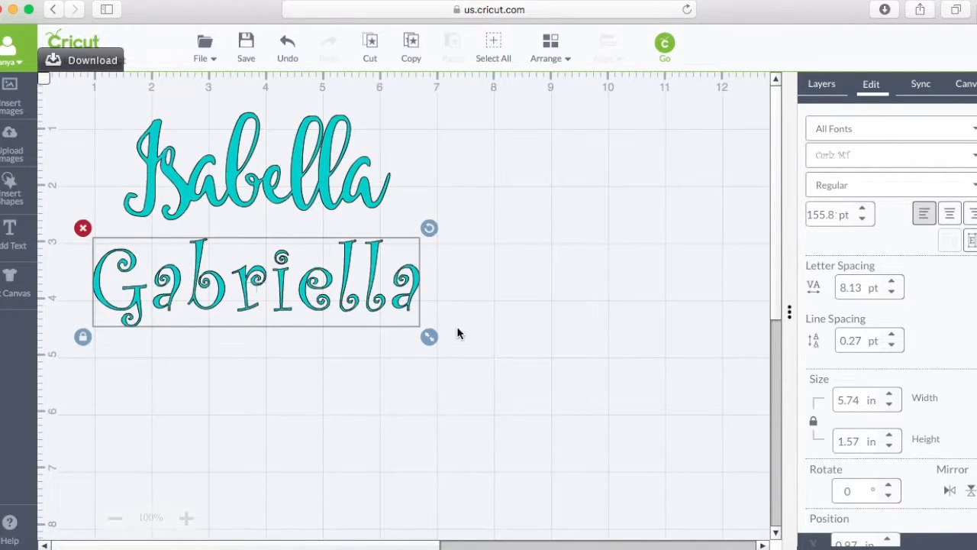
{"action": "left_click_drag", "start_coordinate": [425, 340], "coordinate": [410, 371]}
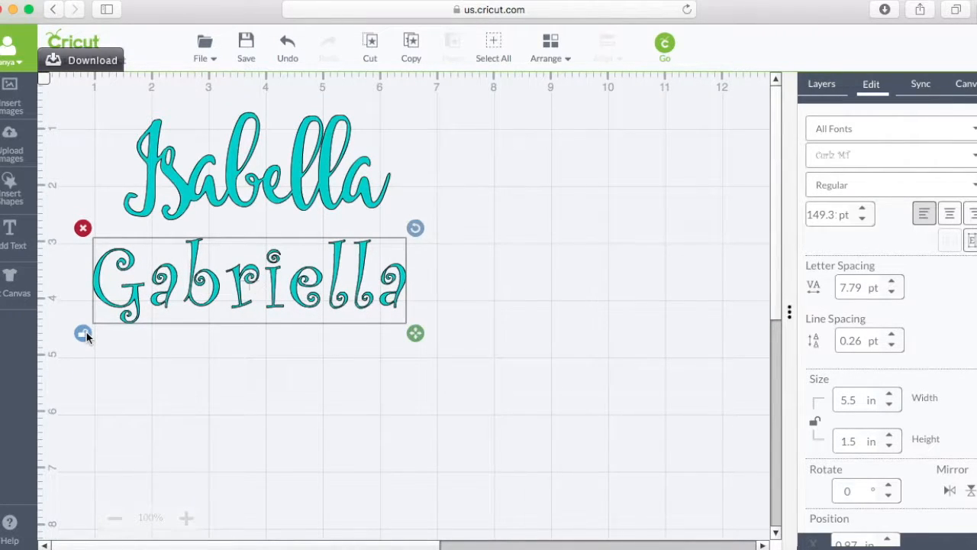
{"action": "left_click", "coordinate": [816, 83]}
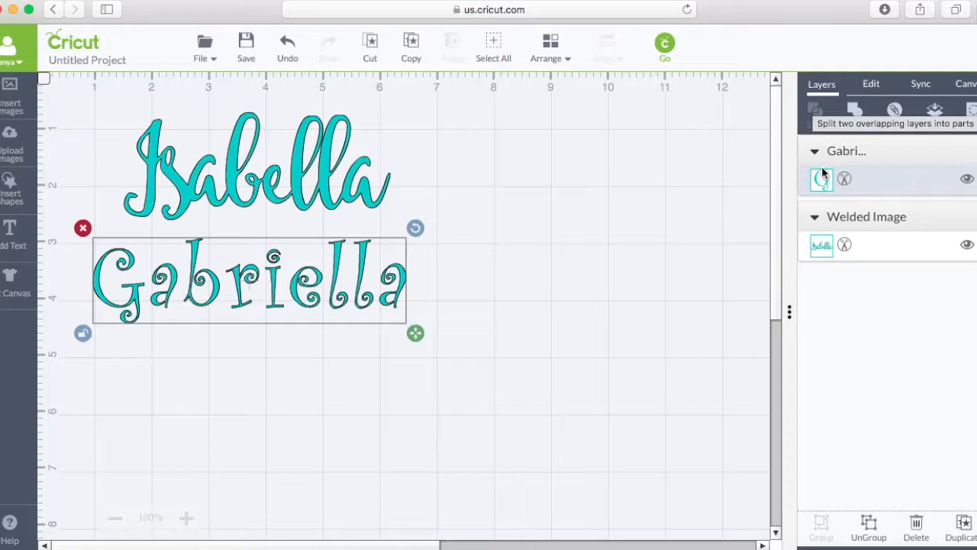
Set the second name's width to 4 in with its height kept at 1.5 in, and move it slightly right and down.
{"action": "left_click", "coordinate": [867, 89]}
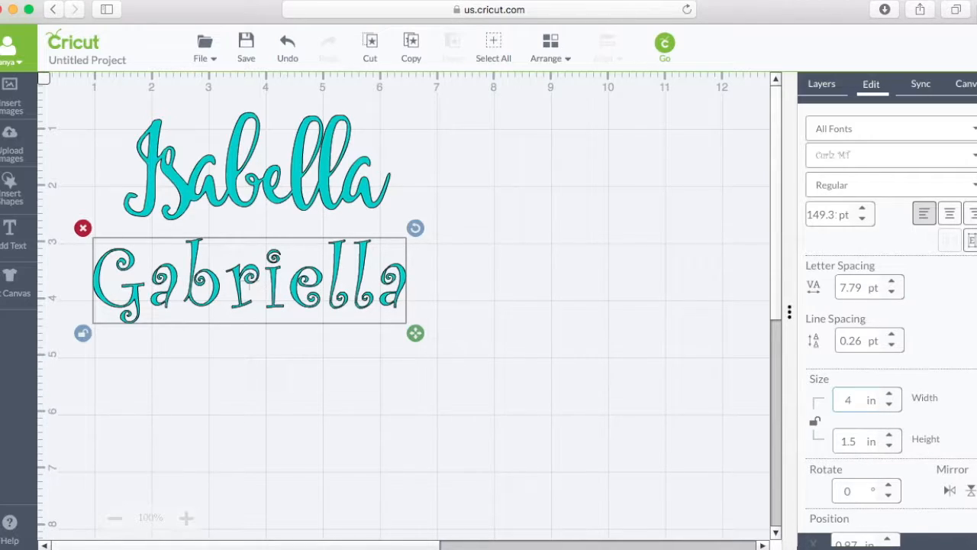
{"action": "left_click", "coordinate": [731, 392]}
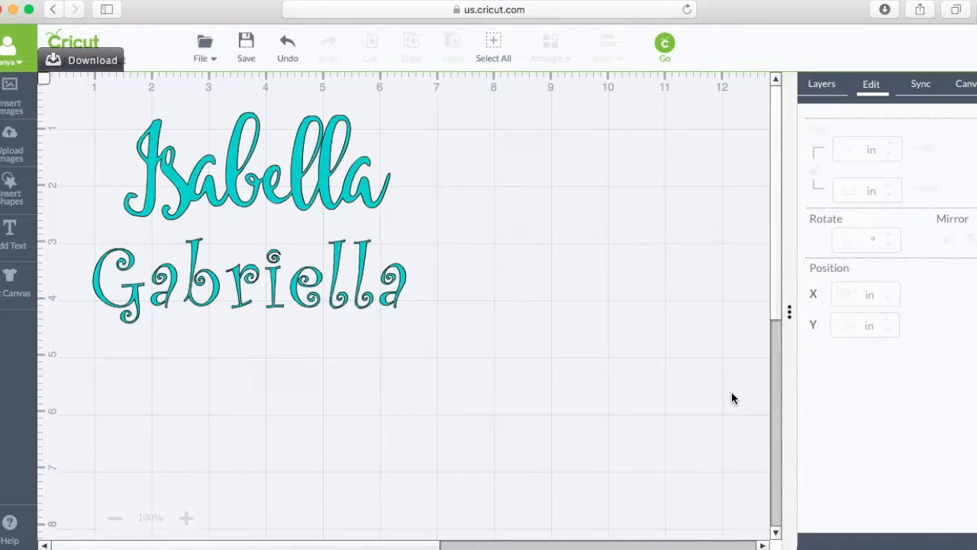
{"action": "left_click", "coordinate": [303, 302]}
{"action": "double_click", "coordinate": [846, 403]}
{"action": "type", "text": "4"}
{"action": "key", "text": "Return"}
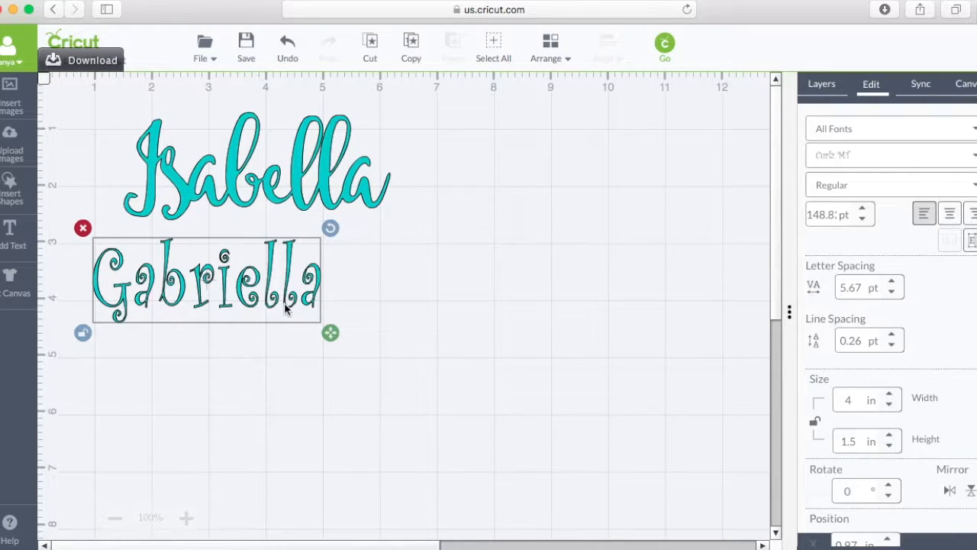
{"action": "left_click_drag", "start_coordinate": [309, 308], "coordinate": [341, 316]}
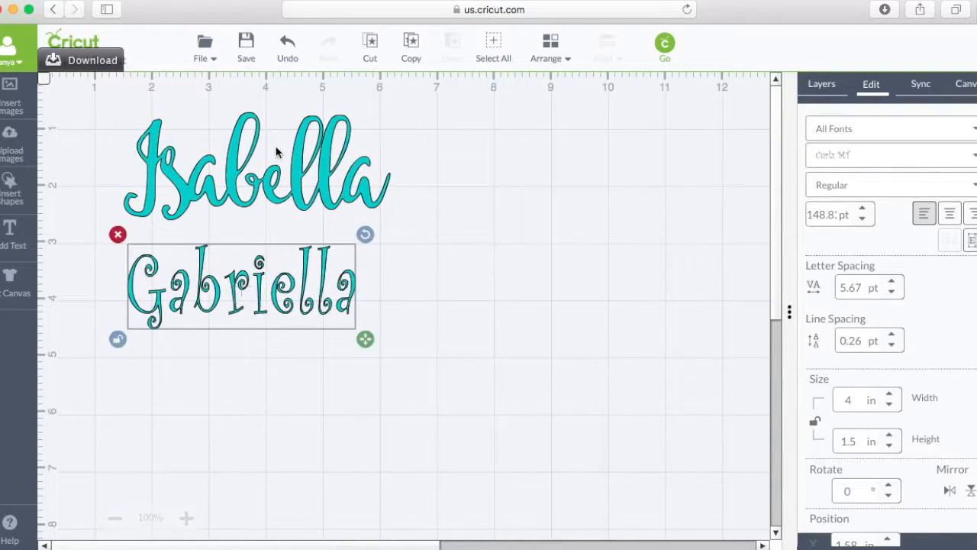
Undo the last move of the second name and set its width to 5.5 in.
{"action": "left_click", "coordinate": [288, 47]}
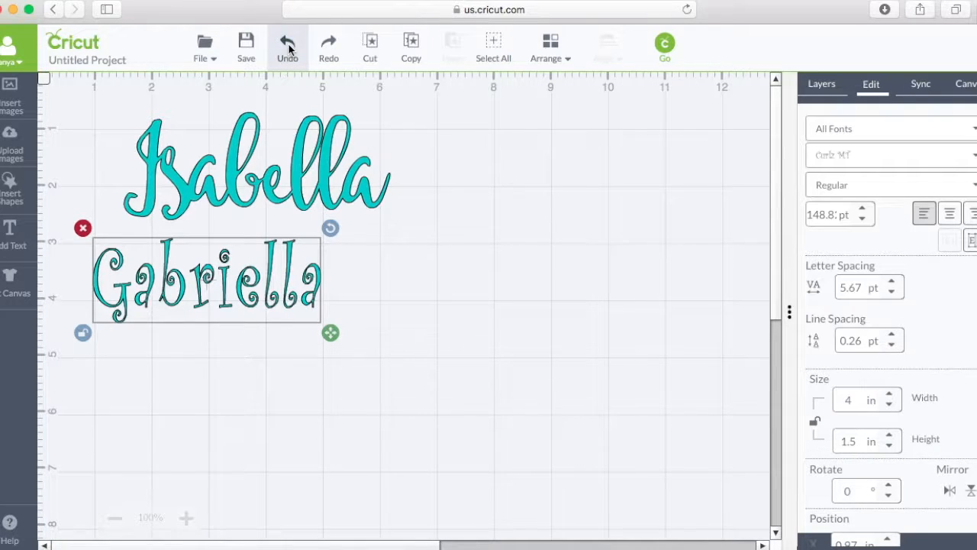
{"action": "left_click", "coordinate": [288, 47]}
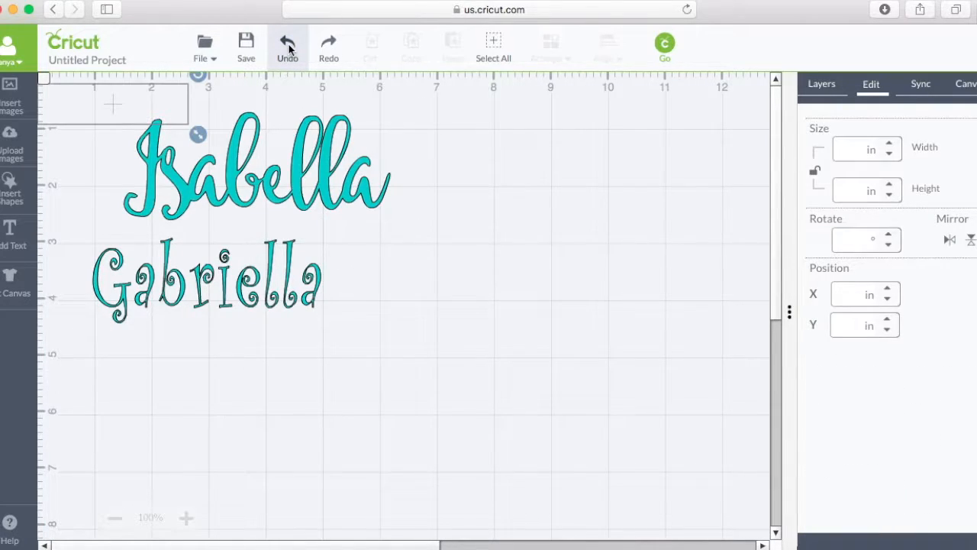
{"action": "left_click", "coordinate": [297, 284]}
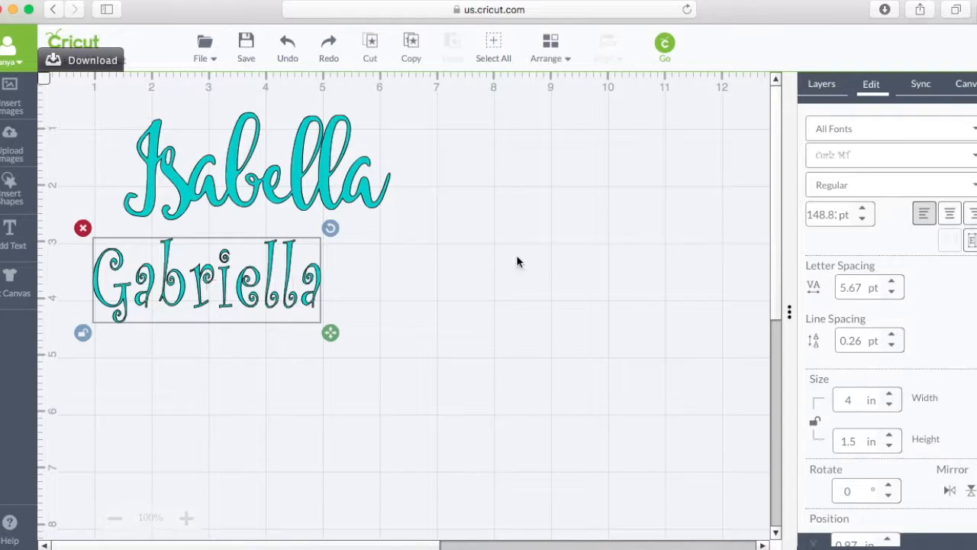
{"action": "left_click", "coordinate": [854, 400]}
{"action": "type", "text": "5.5"}
{"action": "key", "text": "Return"}
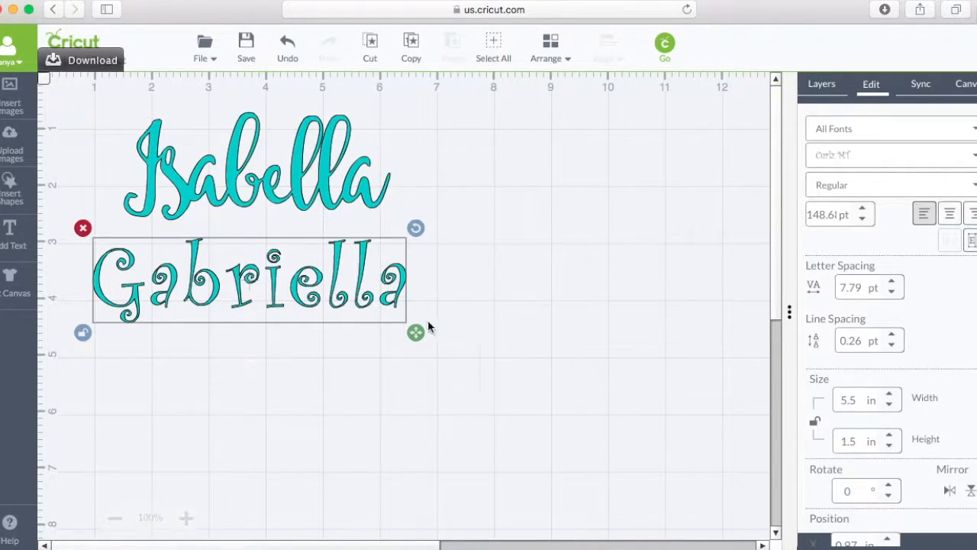
Toggle the proportion lock of the second name and delete the name from the canvas.
{"action": "left_click", "coordinate": [83, 333]}
{"action": "left_click", "coordinate": [80, 233]}
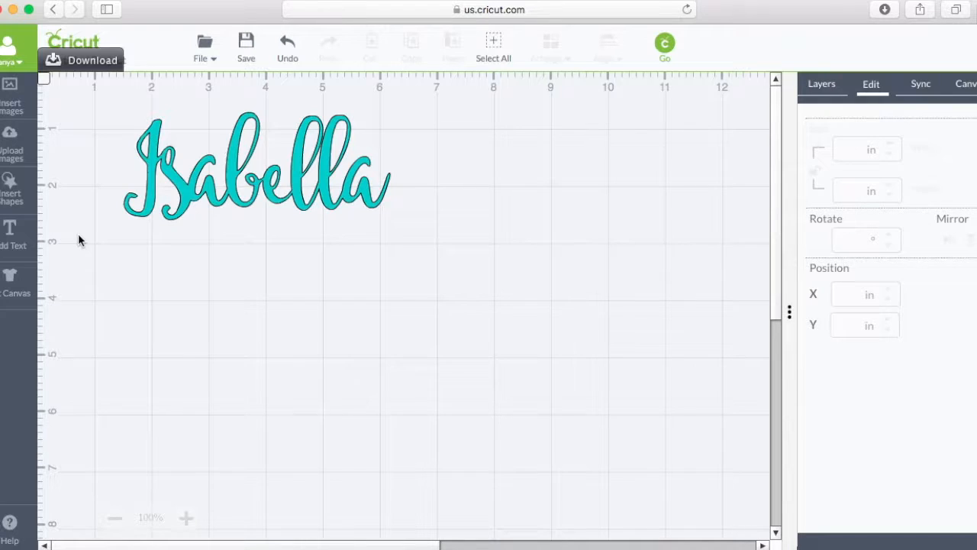